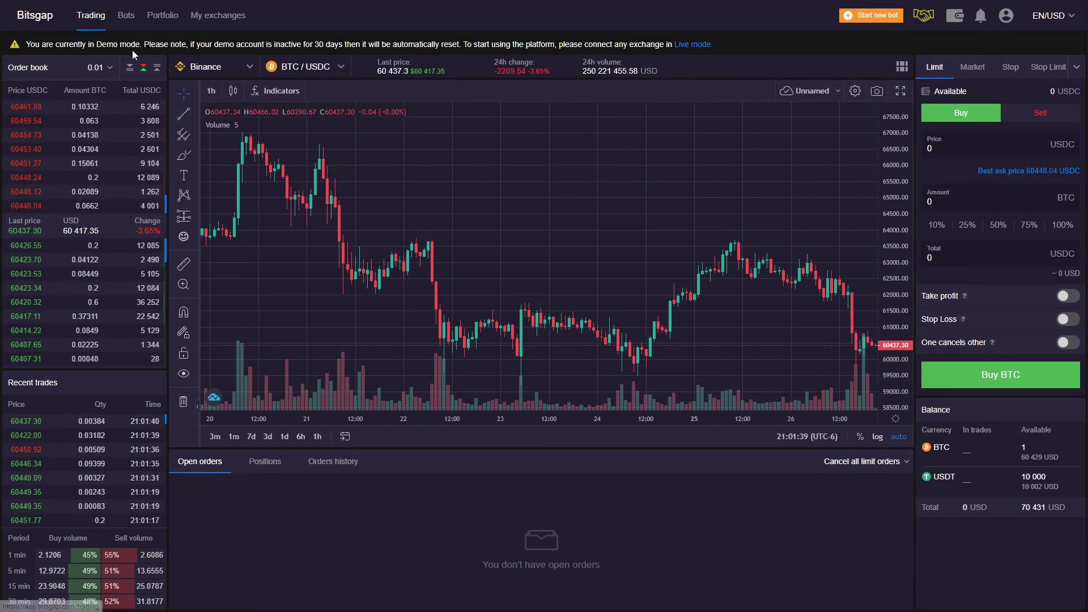
- Look through the account menu and referral bonus details, then open the Start new bot choices
click(1006, 17)
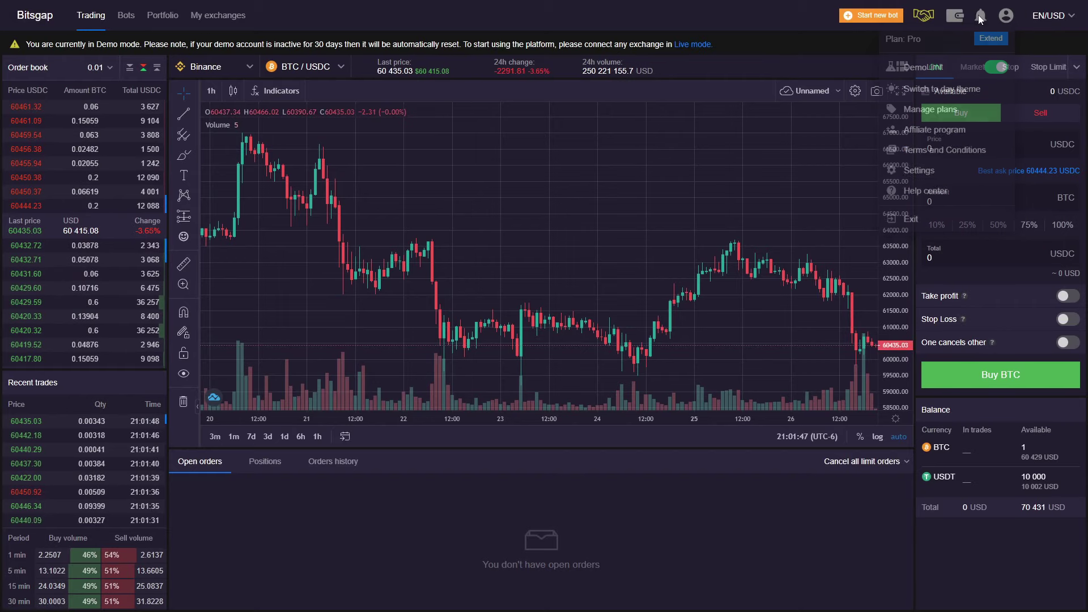
mouse_move(956, 17)
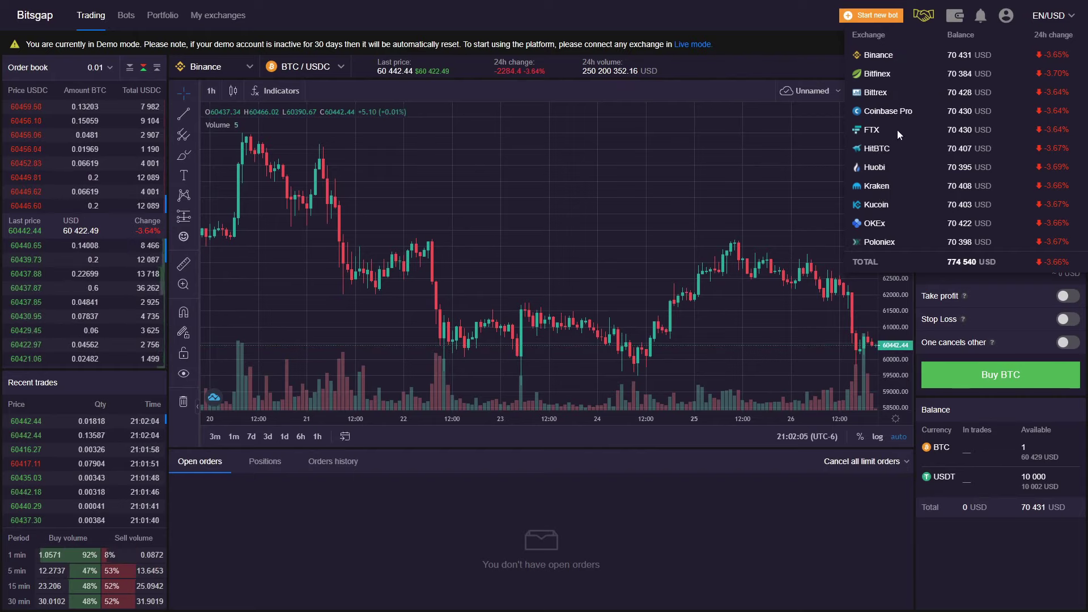
click(924, 16)
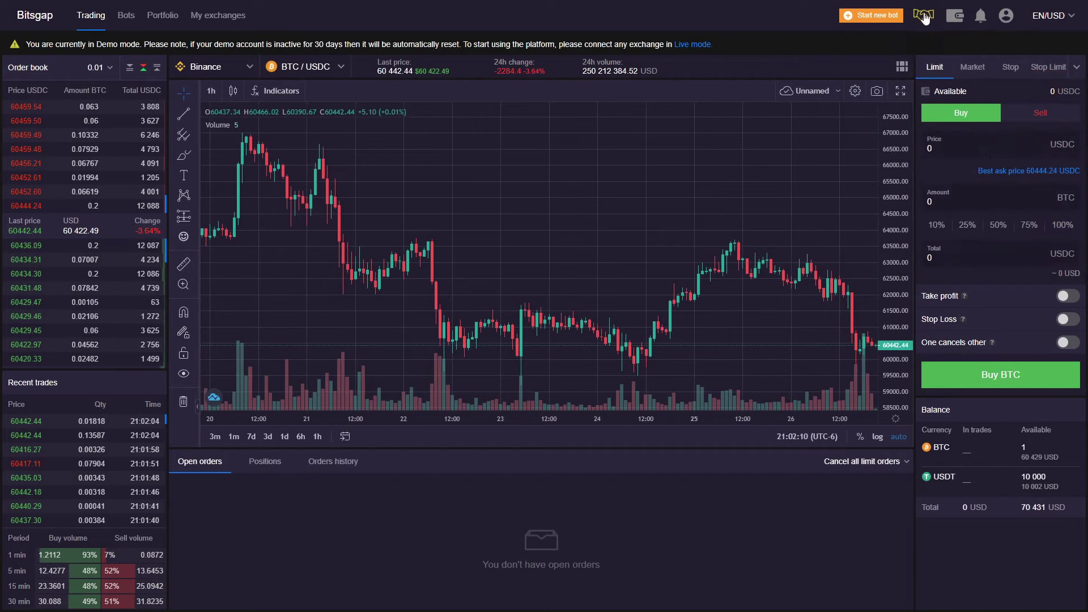
click(924, 16)
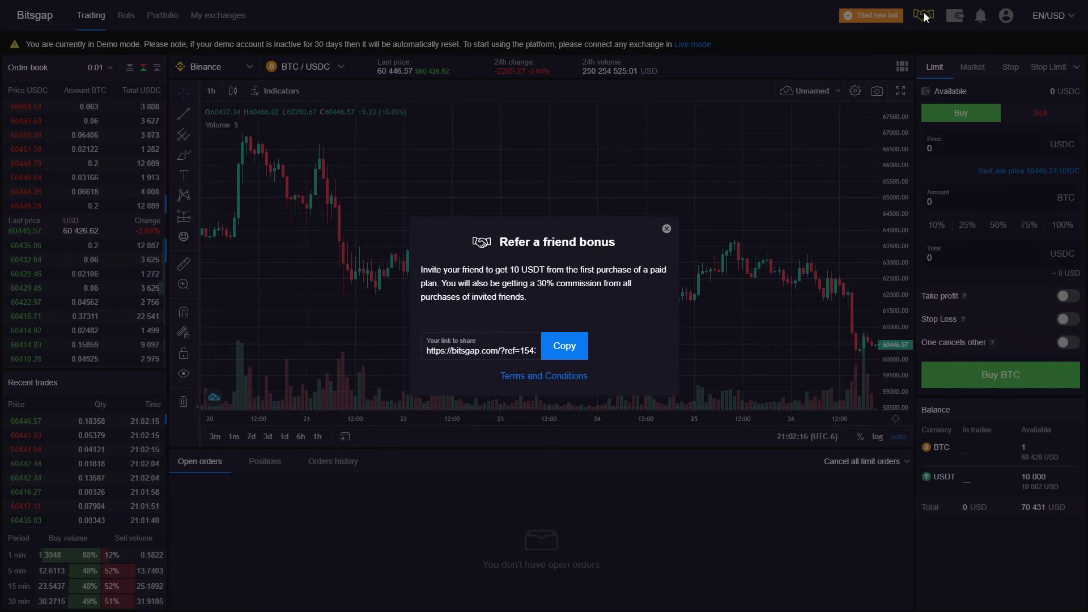
click(924, 12)
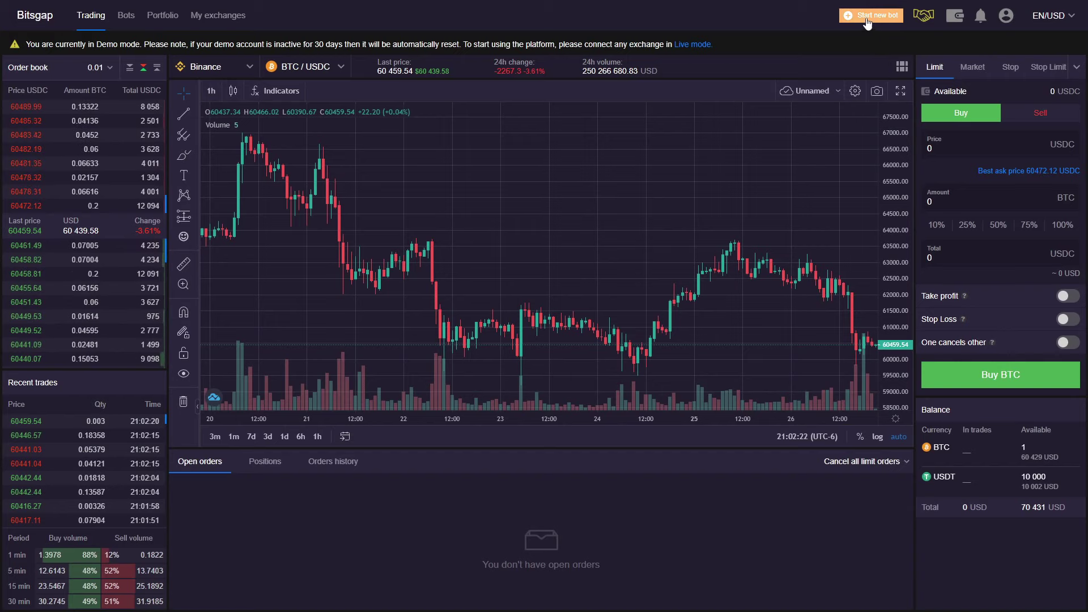
click(866, 18)
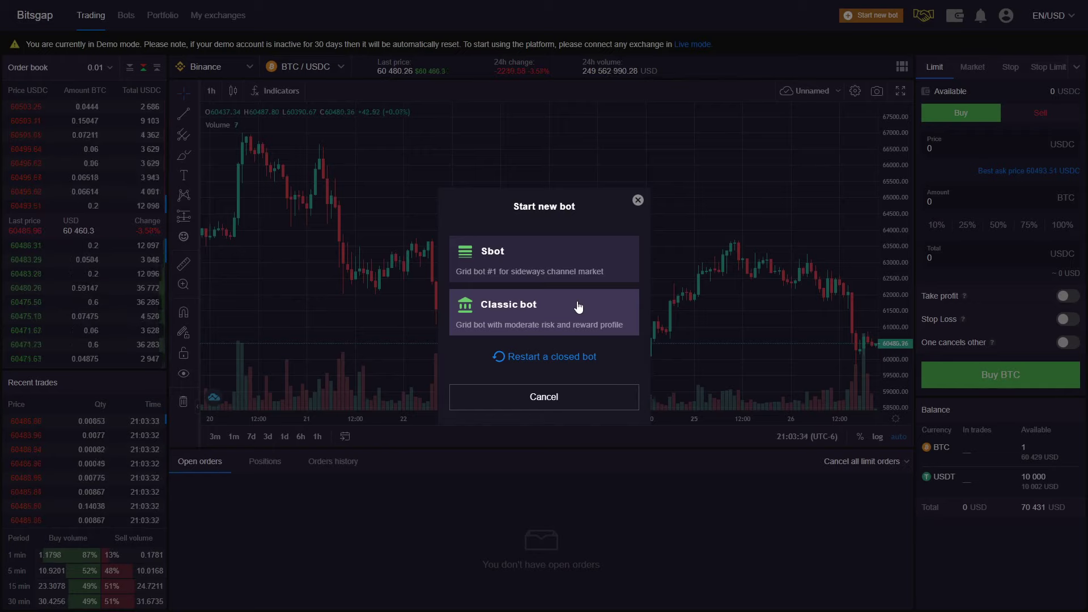
- Choose Sbot, then trace the main price swings across the chart with the pen
click(511, 257)
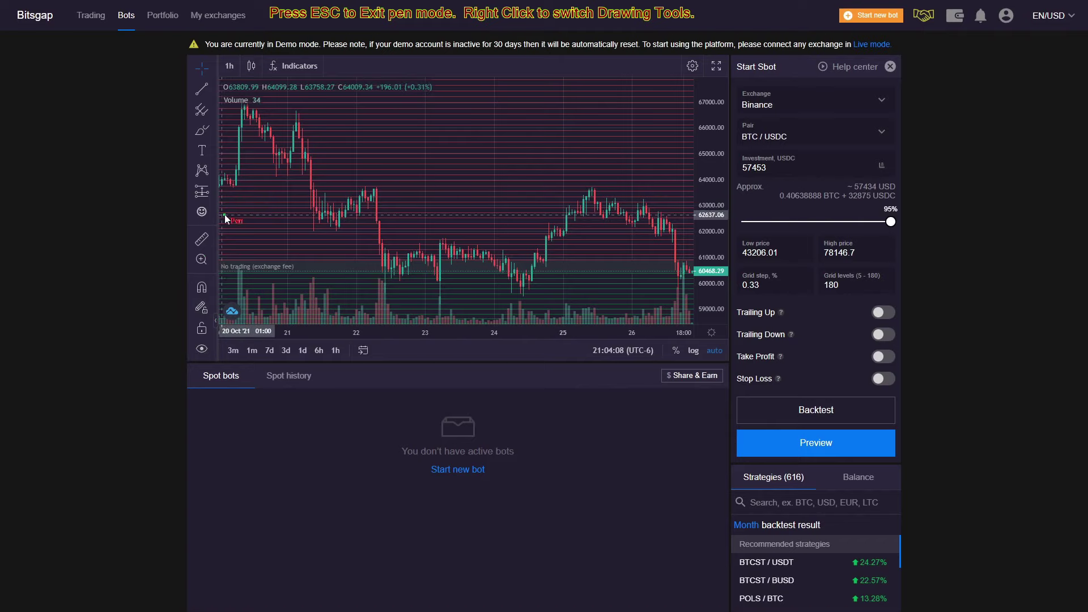
drag(243, 212, 253, 328)
mouse_move(359, 210)
mouse_down()
mouse_move(379, 291)
mouse_move(546, 295)
mouse_up()
drag(646, 202, 667, 259)
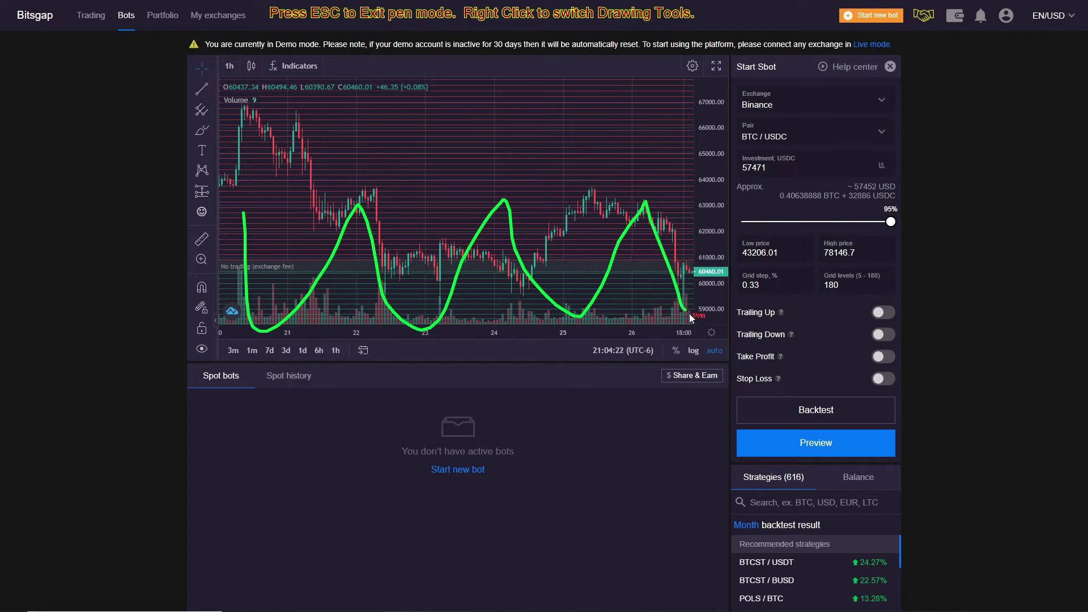
- Add tick marks along the swings and a horizontal line across the sideways range
mouse_move(364, 276)
mouse_down()
mouse_move(389, 278)
mouse_move(397, 318)
mouse_move(419, 327)
mouse_up()
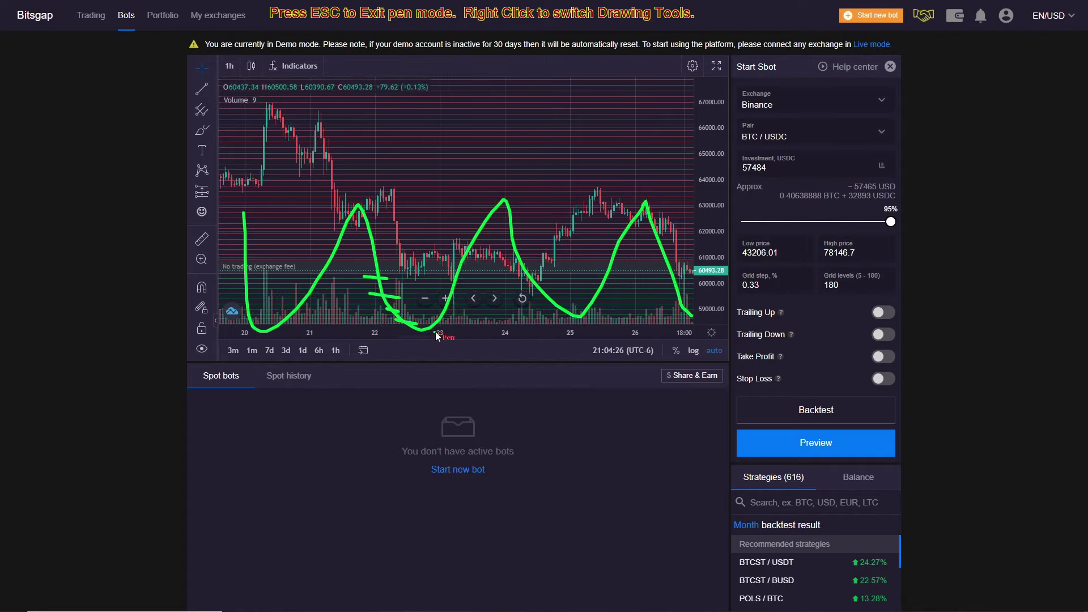
drag(447, 259, 468, 260)
mouse_move(452, 255)
mouse_down()
mouse_move(481, 252)
mouse_move(493, 227)
mouse_up()
drag(486, 216, 506, 200)
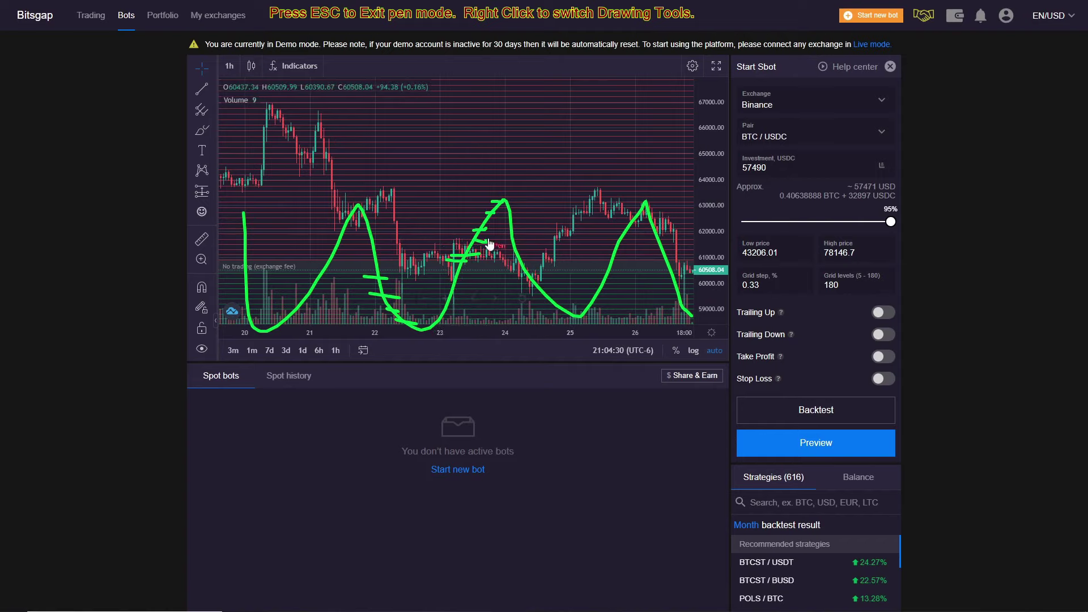
drag(216, 266, 259, 267)
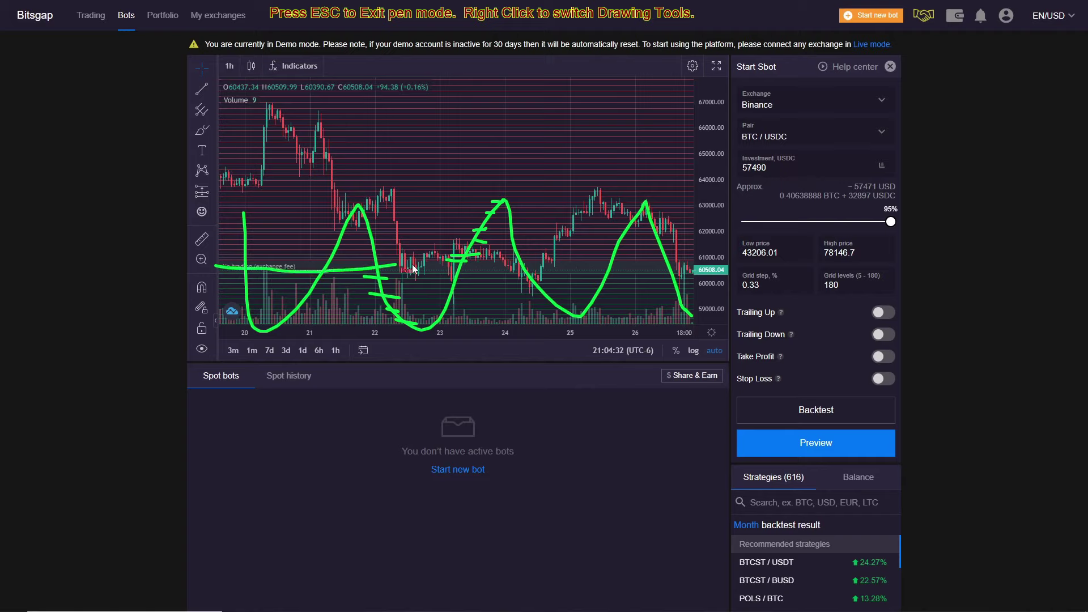
drag(428, 269, 691, 265)
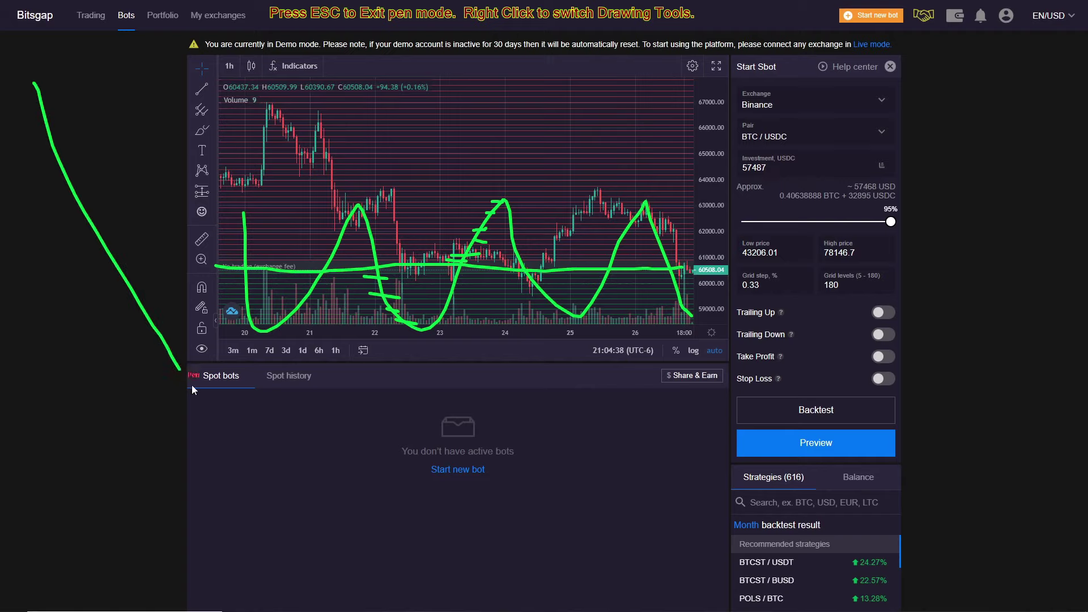
- Finish the falling line in the left margin and tick-mark along it
drag(197, 391, 199, 391)
drag(38, 165, 68, 172)
drag(82, 230, 104, 237)
drag(102, 254, 119, 274)
drag(119, 283, 123, 289)
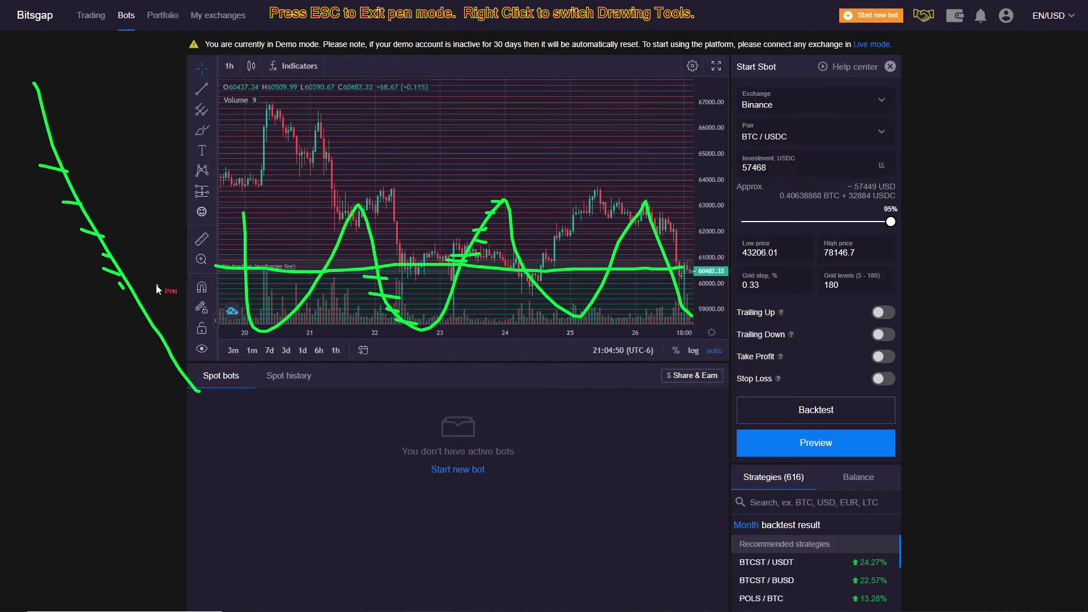
key(Escape)
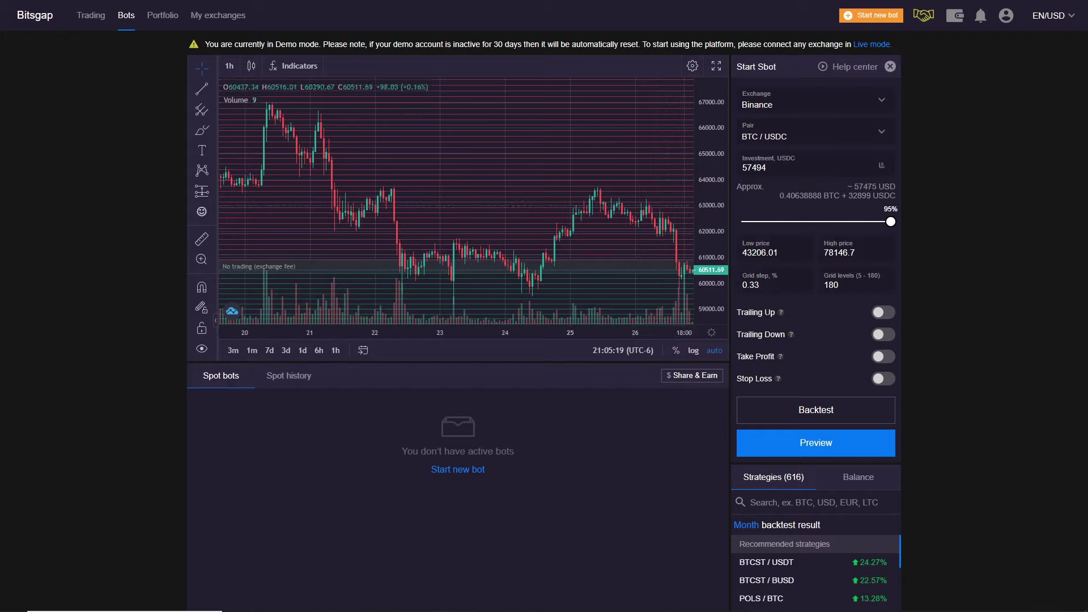
mouse_move(783, 312)
key(F9)
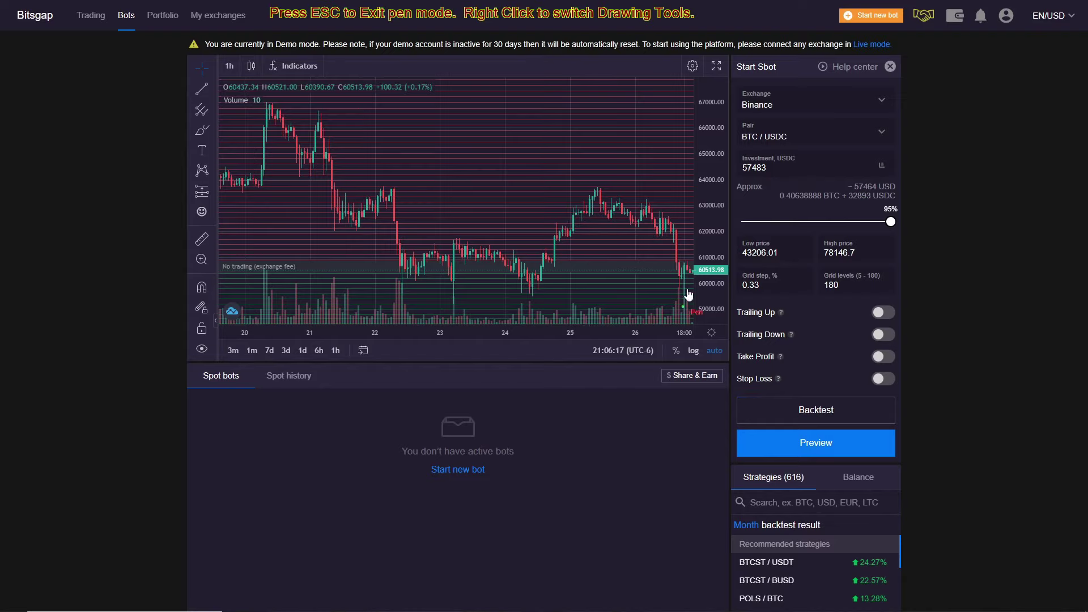
drag(679, 245, 736, 360)
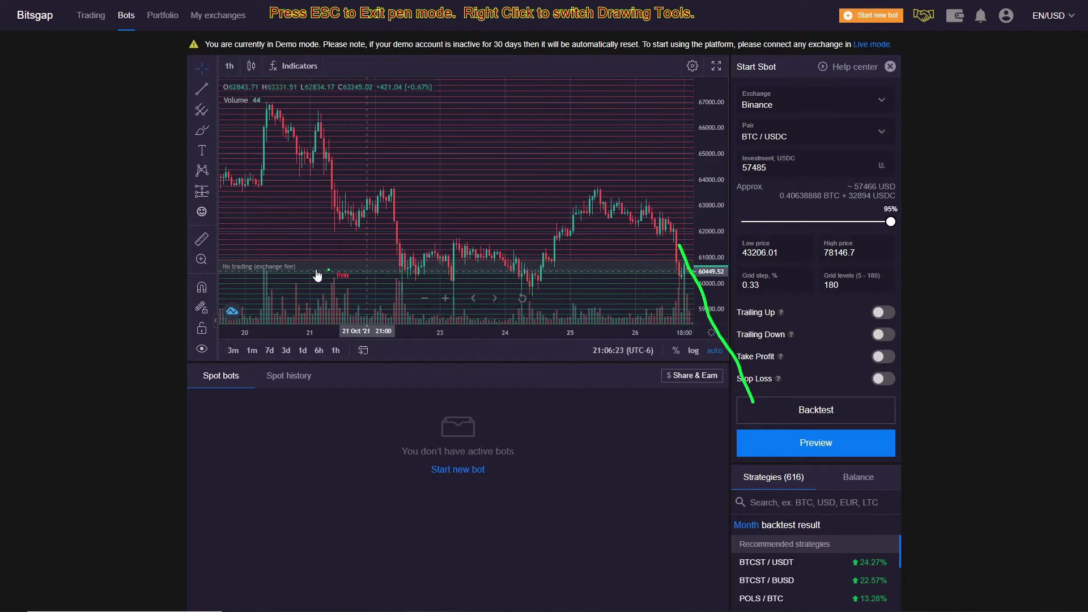
drag(681, 335, 979, 327)
drag(727, 369, 757, 368)
mouse_move(730, 377)
mouse_down()
mouse_move(791, 392)
mouse_move(838, 290)
mouse_up()
drag(777, 410, 808, 394)
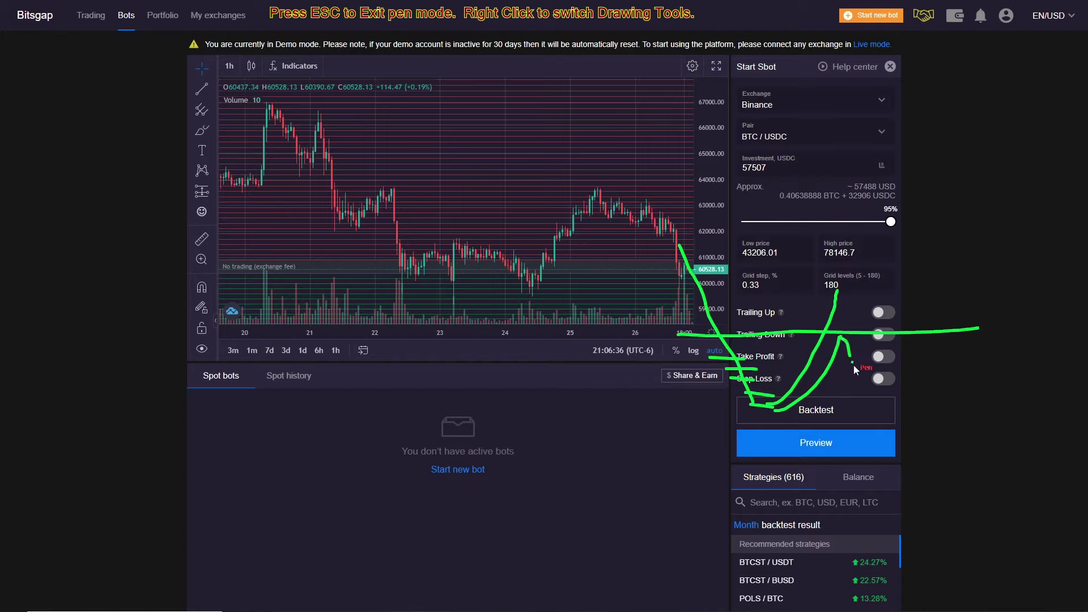
drag(926, 483, 925, 484)
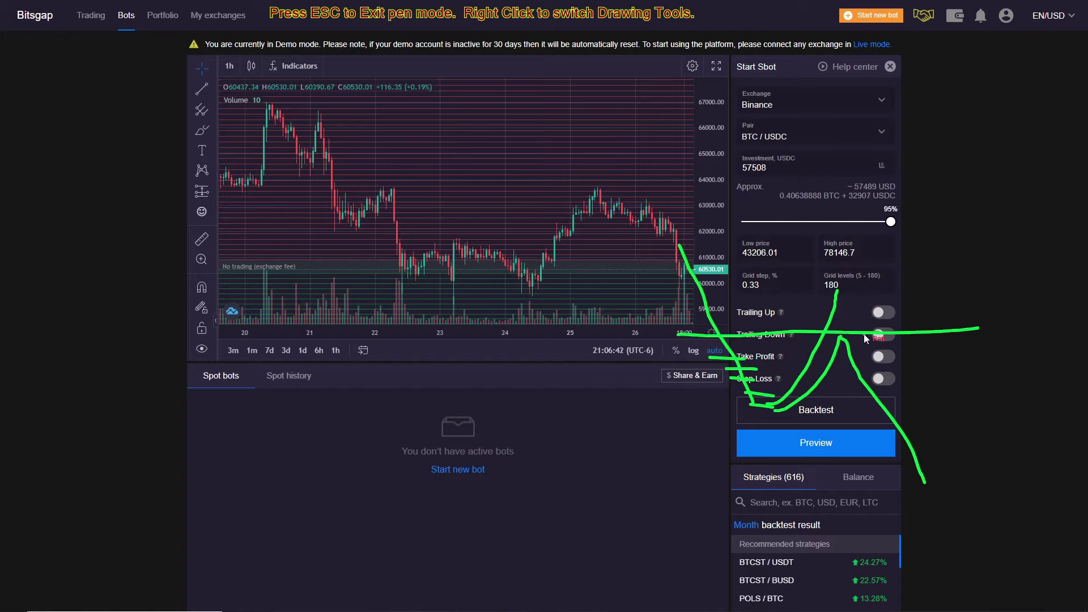
drag(886, 451, 1086, 453)
mouse_move(952, 472)
mouse_down()
mouse_move(917, 468)
mouse_move(953, 508)
mouse_up()
drag(931, 519, 951, 518)
mouse_move(1024, 472)
mouse_down()
mouse_move(1043, 410)
mouse_move(1026, 432)
mouse_move(1060, 391)
mouse_up()
key(Escape)
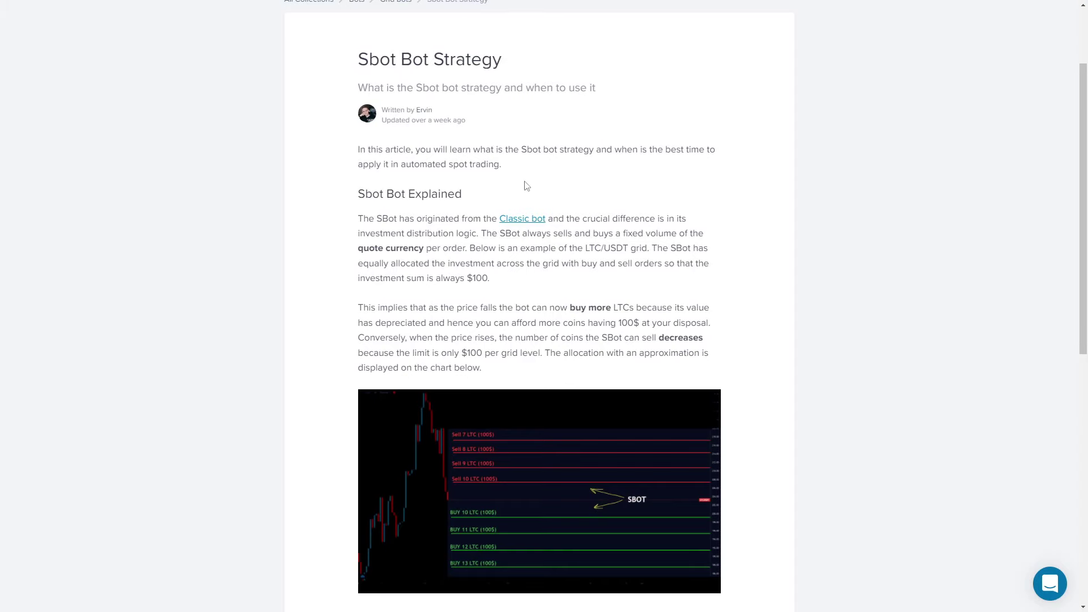
scroll(650, 274, down, 3)
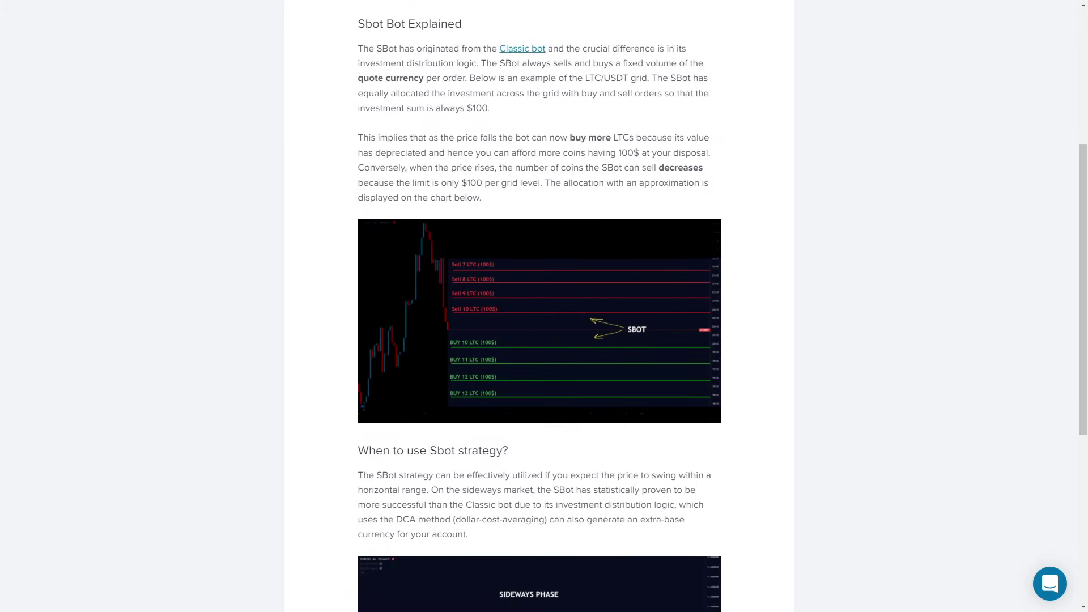
key(F9)
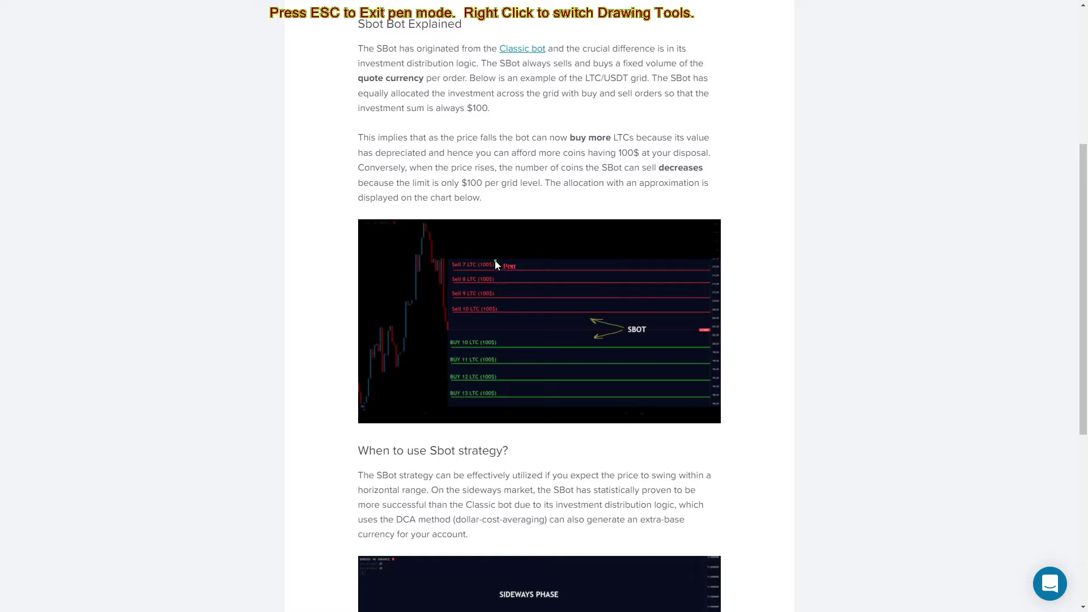
mouse_move(495, 263)
mouse_down()
mouse_move(485, 255)
mouse_move(500, 267)
mouse_up()
click(593, 238)
click(477, 287)
mouse_move(478, 336)
mouse_down()
mouse_move(460, 349)
mouse_move(476, 352)
mouse_move(483, 339)
mouse_up()
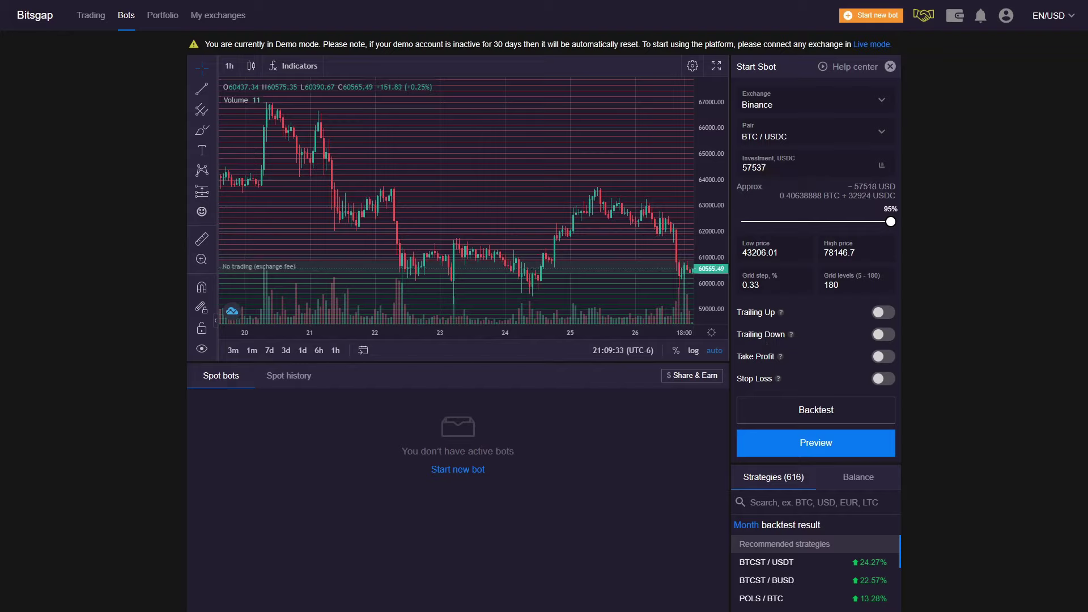
- Turn on drawing and sketch zig-zag price paths over the chart and beside the Sbot settings
key(ctrl+2)
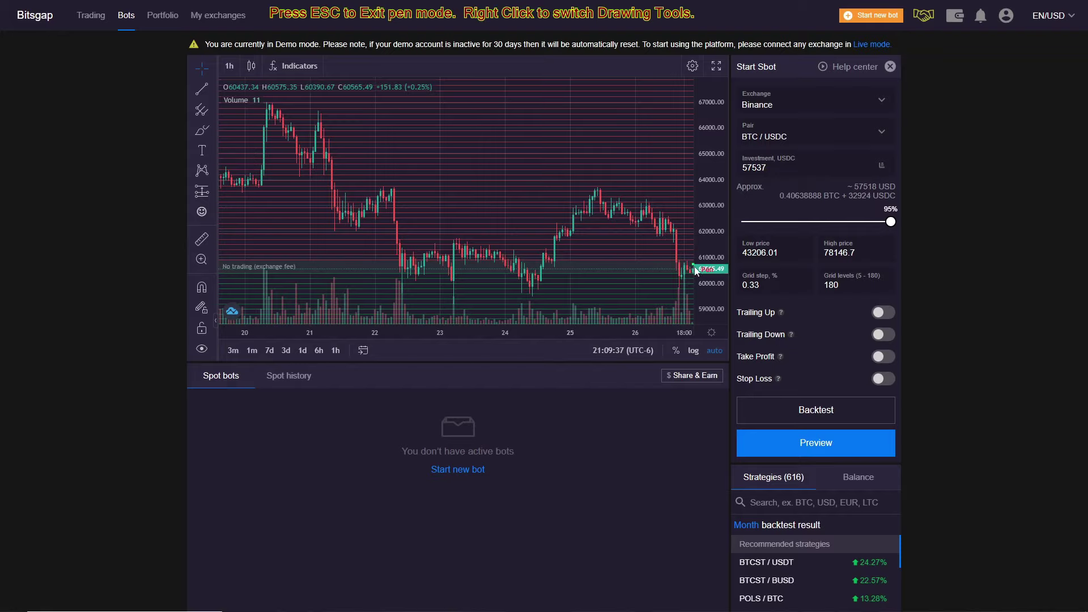
mouse_move(693, 263)
mouse_down()
mouse_move(712, 319)
mouse_move(718, 286)
mouse_move(717, 336)
mouse_move(732, 327)
mouse_move(761, 223)
mouse_move(788, 199)
mouse_move(778, 233)
mouse_up()
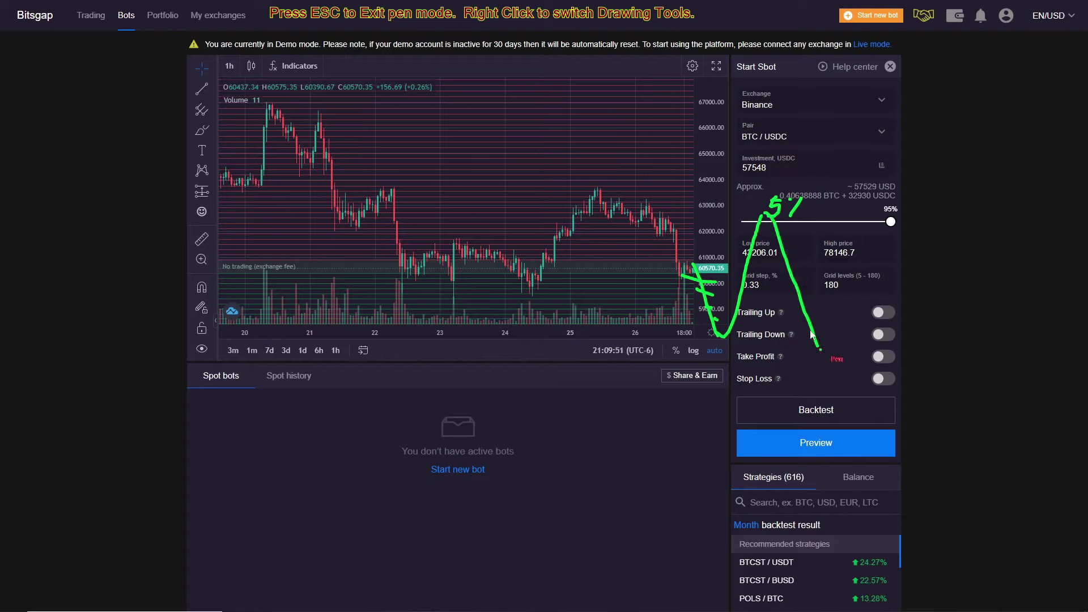
scroll(579, 306, left, 3)
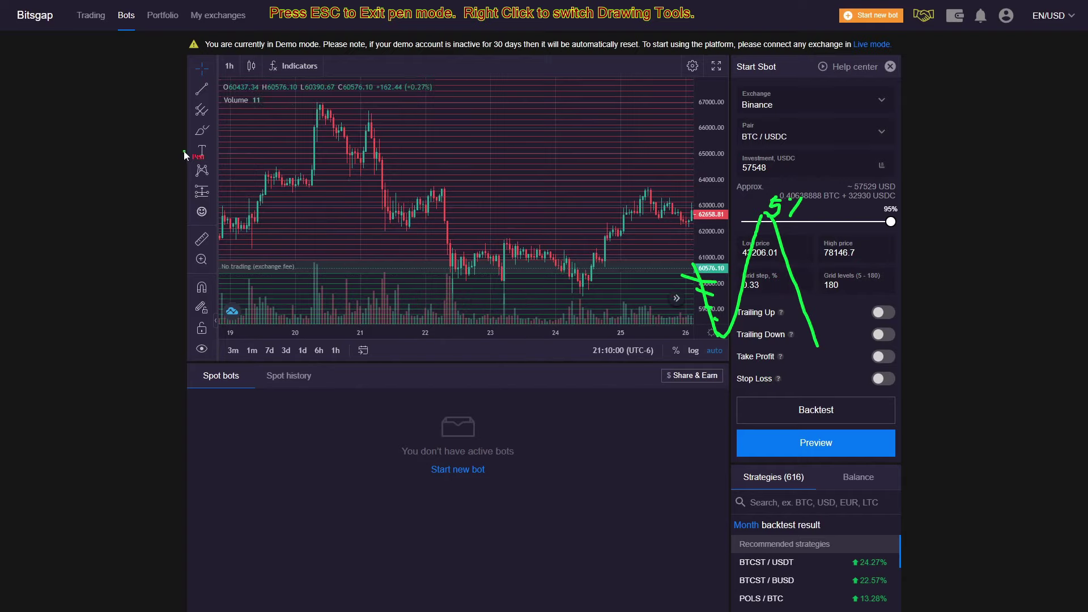
mouse_move(816, 344)
mouse_down()
mouse_move(829, 371)
mouse_move(909, 371)
mouse_up()
mouse_move(935, 435)
mouse_down()
mouse_move(1043, 490)
mouse_move(1066, 541)
mouse_up()
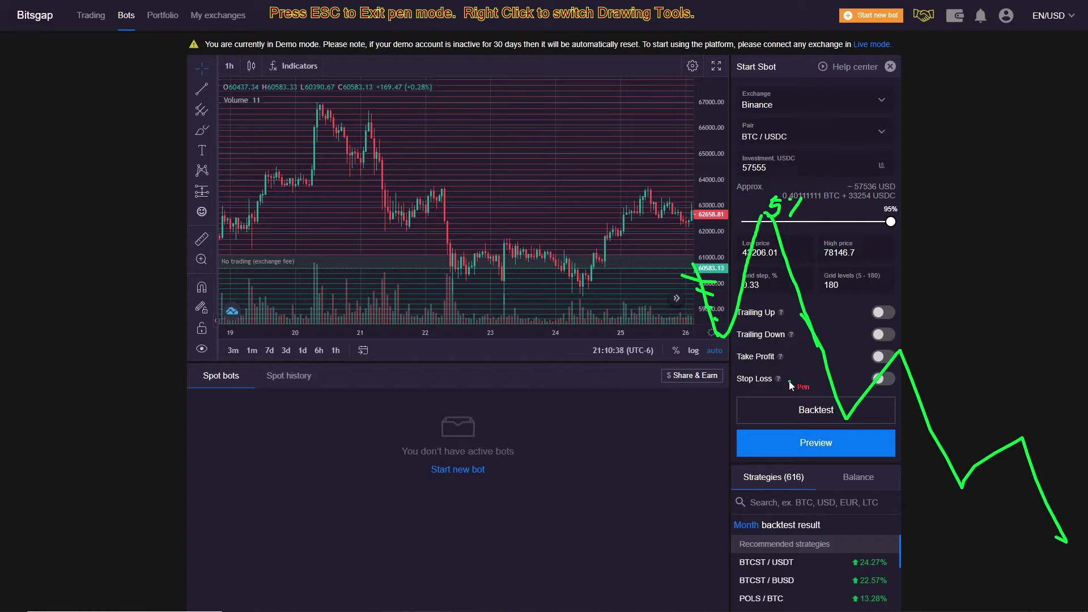
- Clear the sketches, run an Sbot backtest, check its date range, then close it
key(Escape)
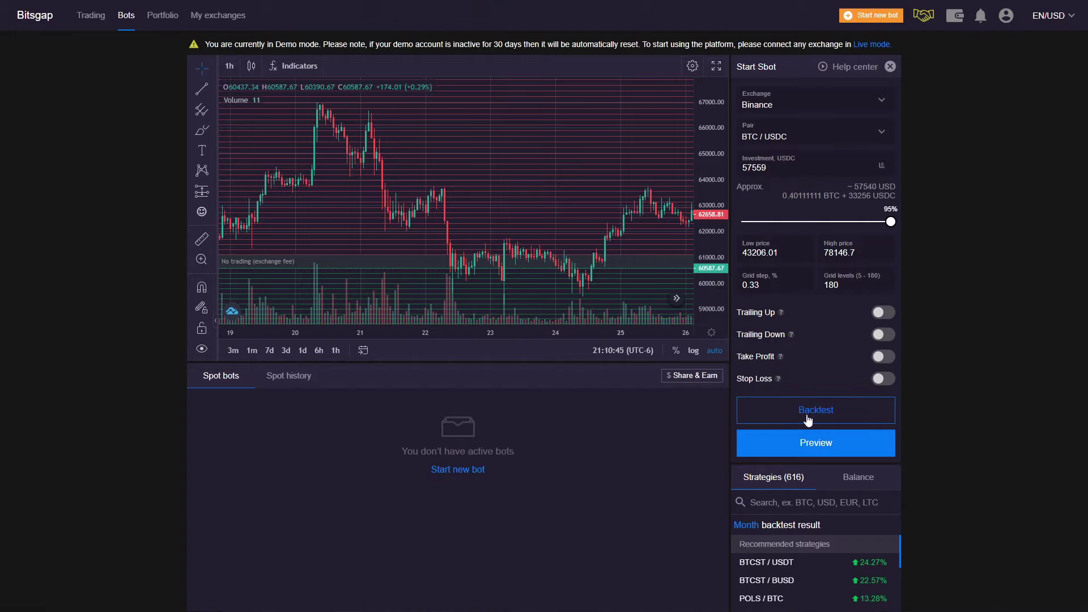
click(809, 419)
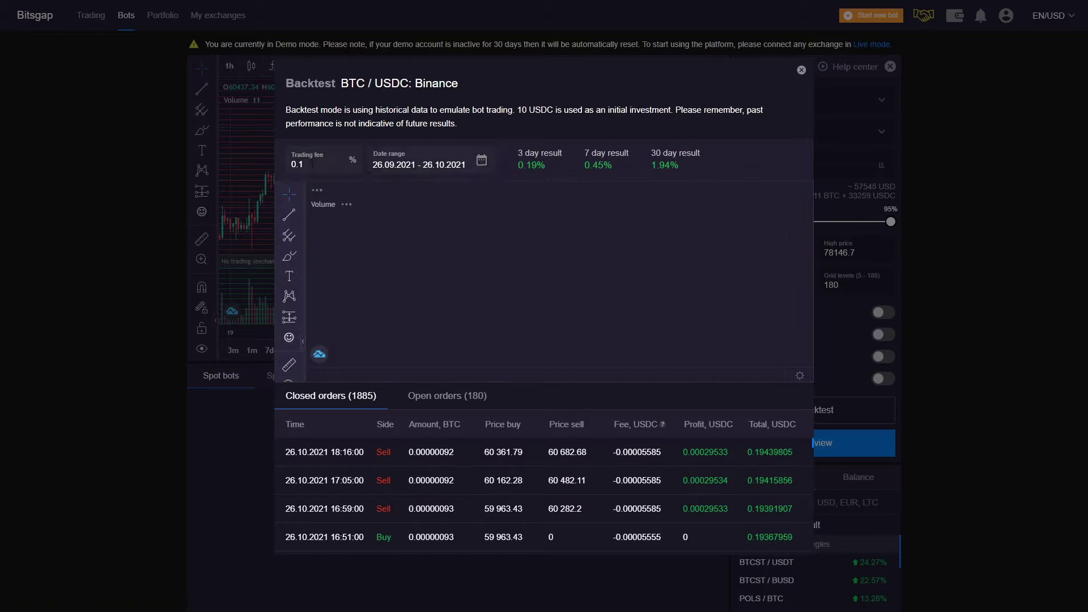
click(404, 169)
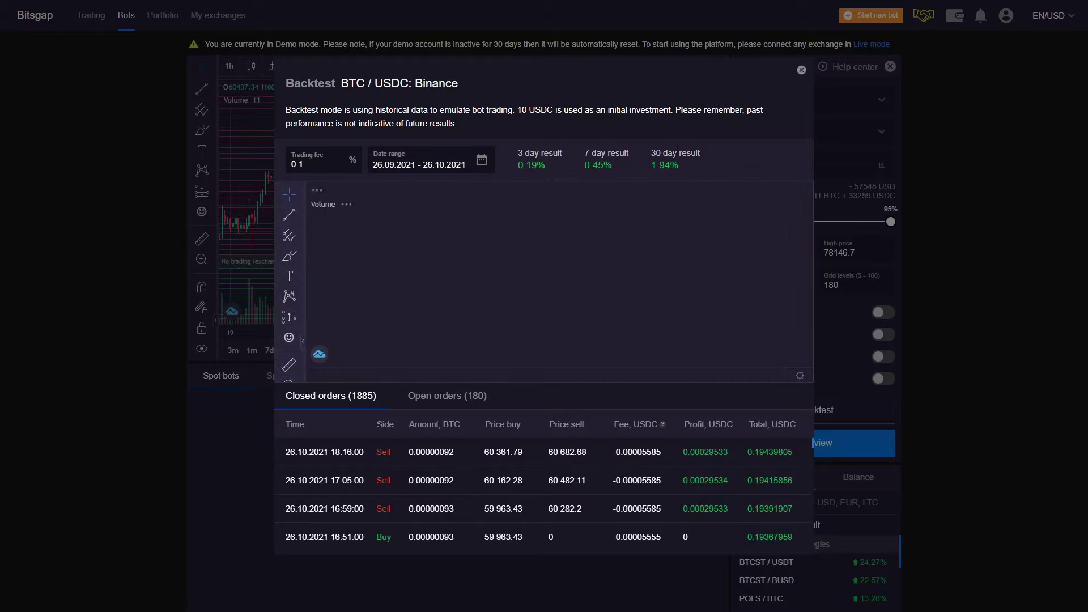
key(Escape)
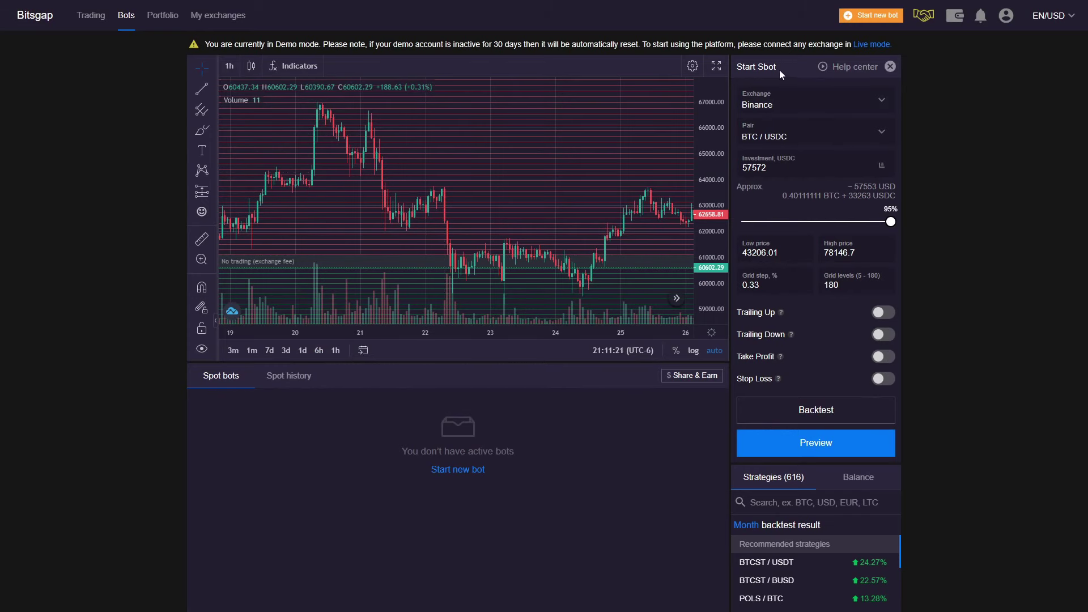
- Mark the 10 LTC grid levels in the Classic Bot Strategy article and sketch a rising zig-zag
click(873, 15)
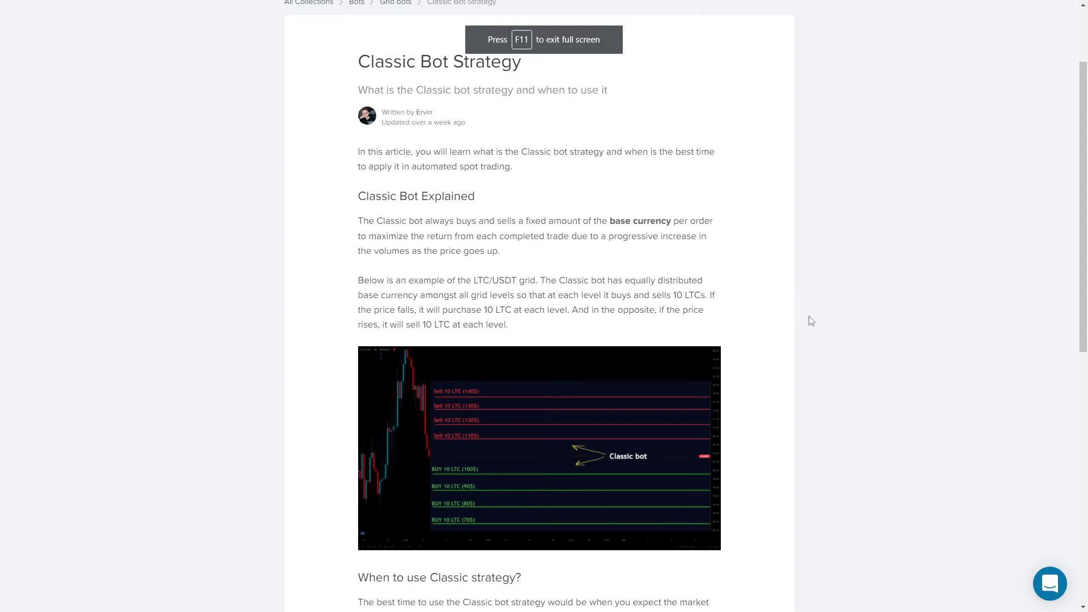
scroll(947, 208, down, 2)
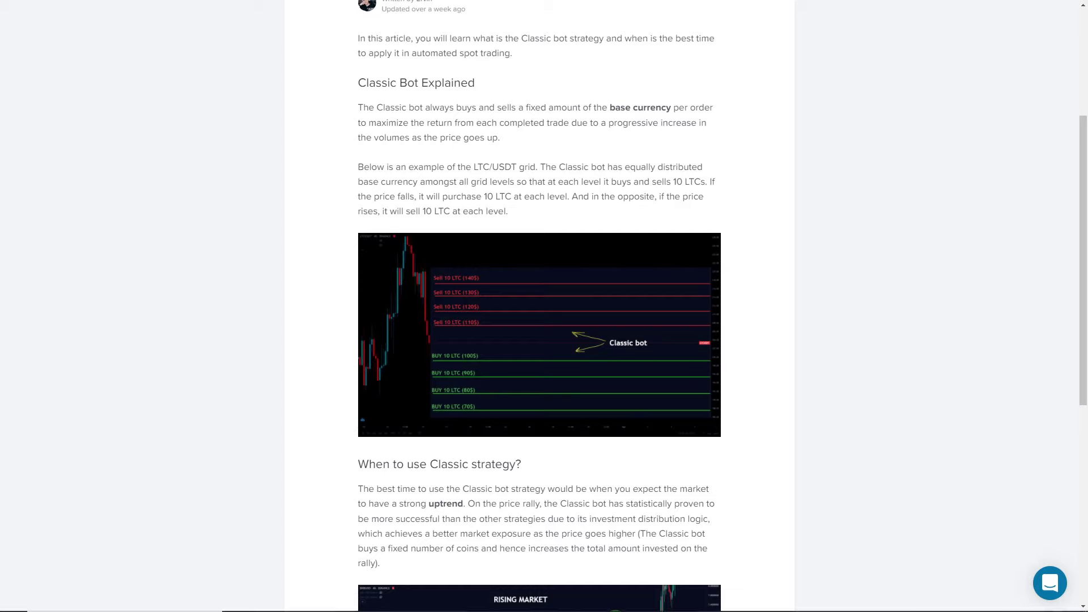
key(F12)
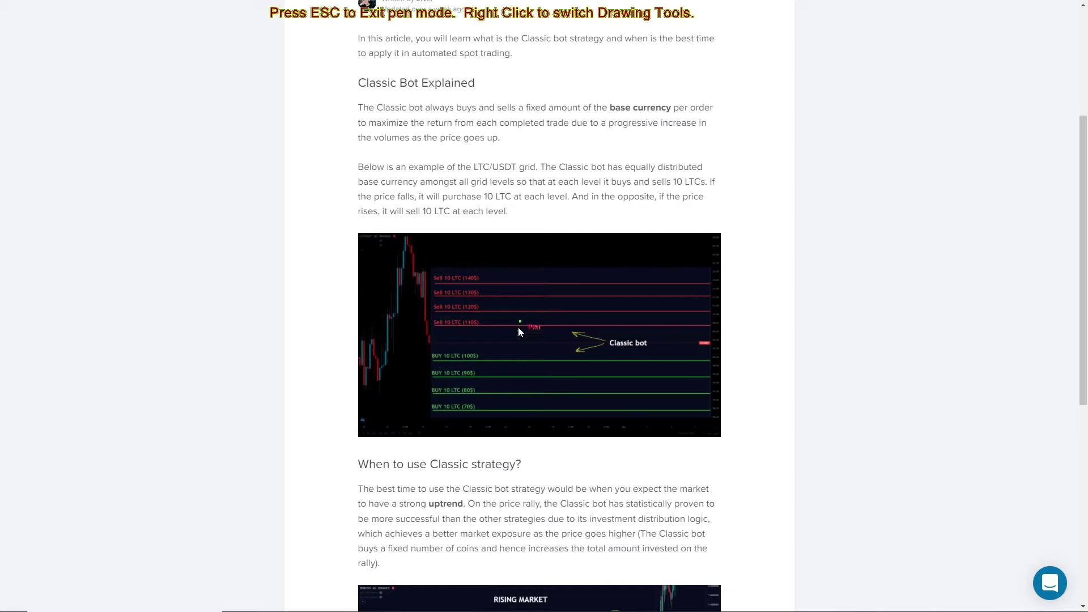
drag(442, 322, 464, 324)
mouse_move(444, 361)
mouse_down()
mouse_move(464, 361)
mouse_move(460, 380)
mouse_up()
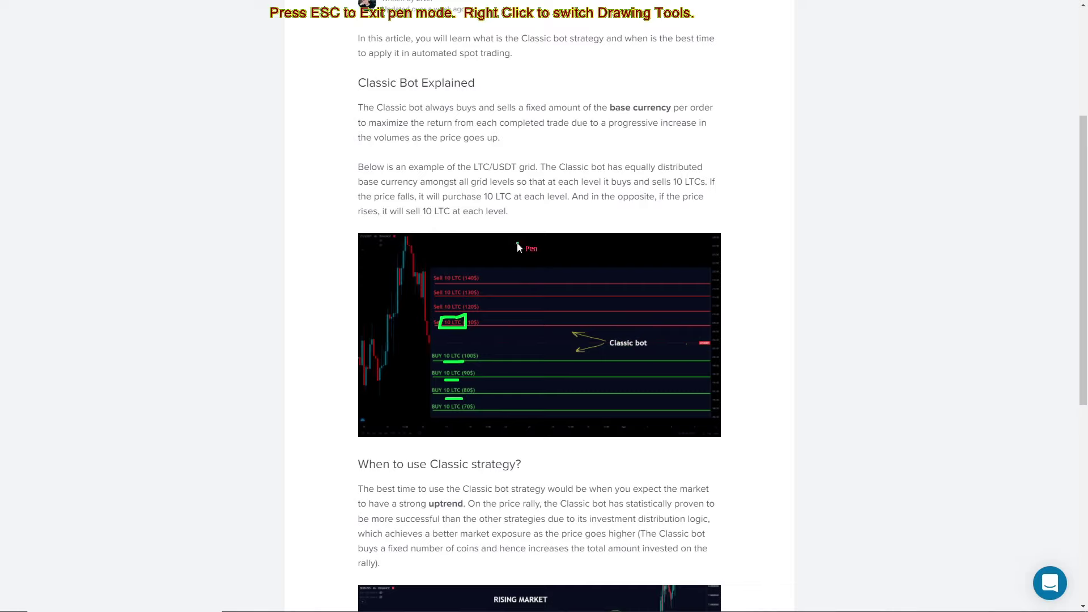
mouse_move(722, 487)
mouse_down()
mouse_move(788, 380)
mouse_move(834, 420)
mouse_move(887, 266)
mouse_move(929, 295)
mouse_move(966, 187)
mouse_up()
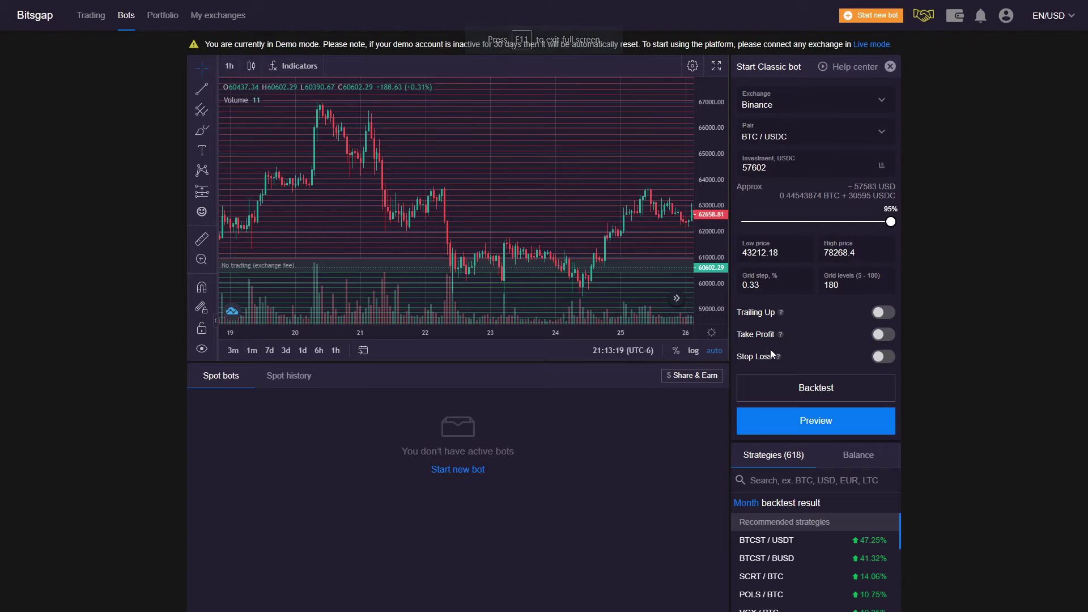
- Turn on Take Profit at a 10% change and switch on Stop Loss at 41915.81
mouse_move(780, 358)
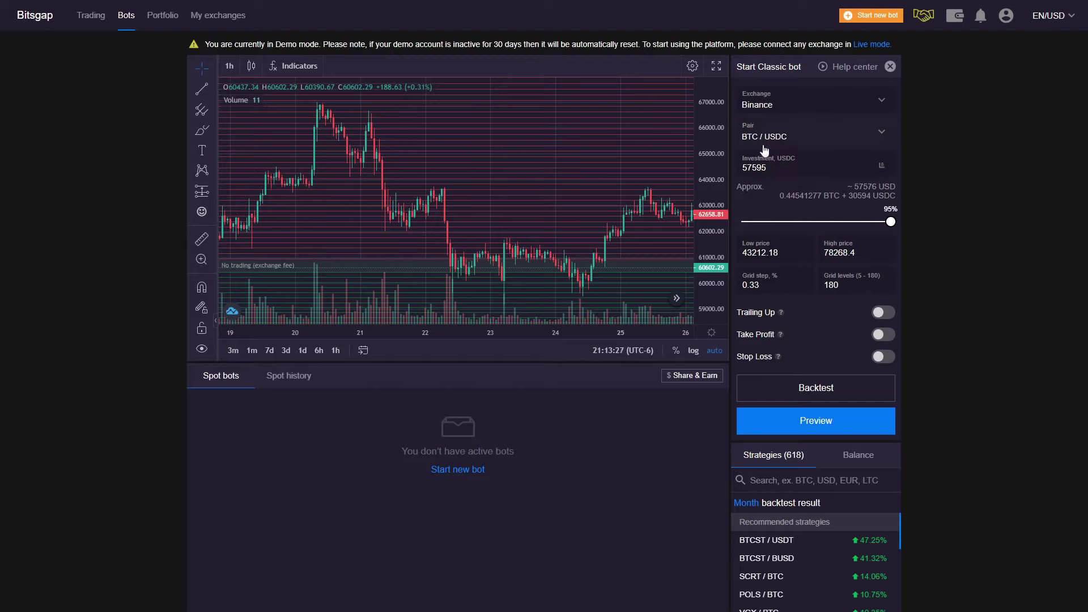
mouse_move(780, 334)
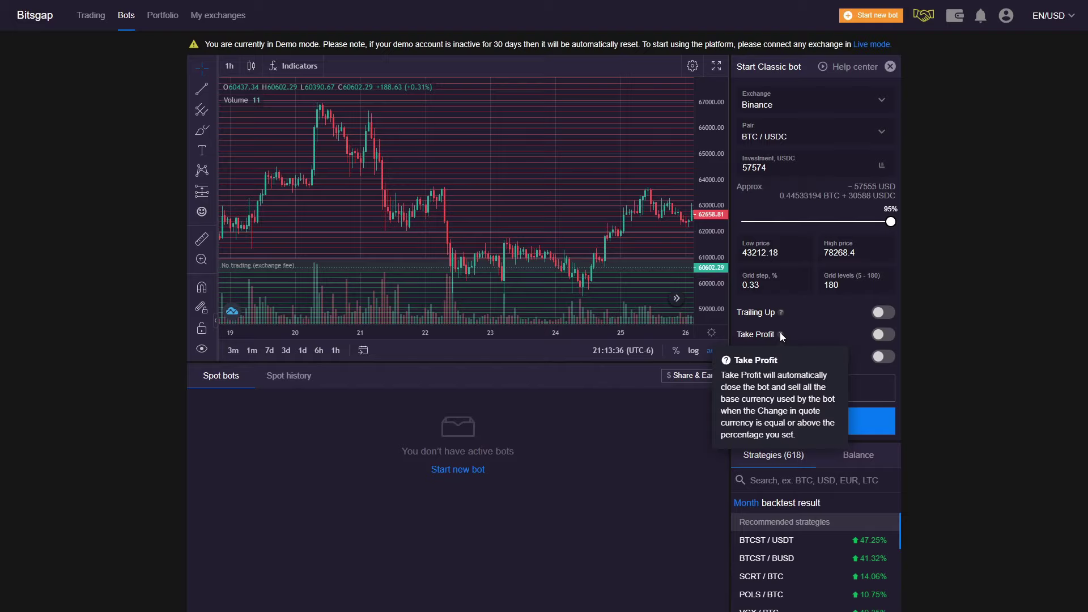
click(884, 334)
double_click(769, 370)
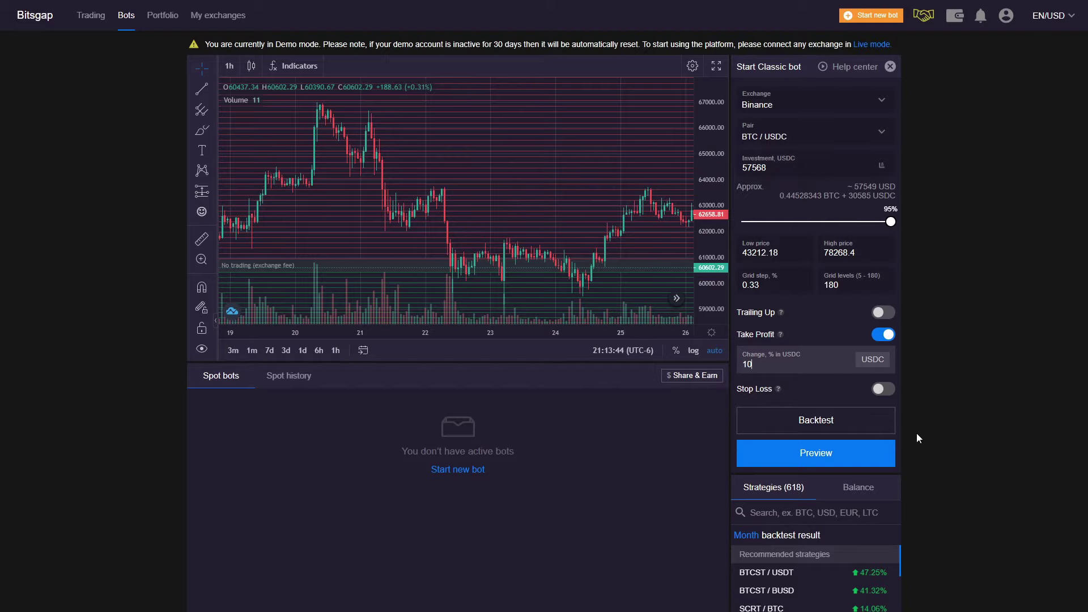
click(789, 389)
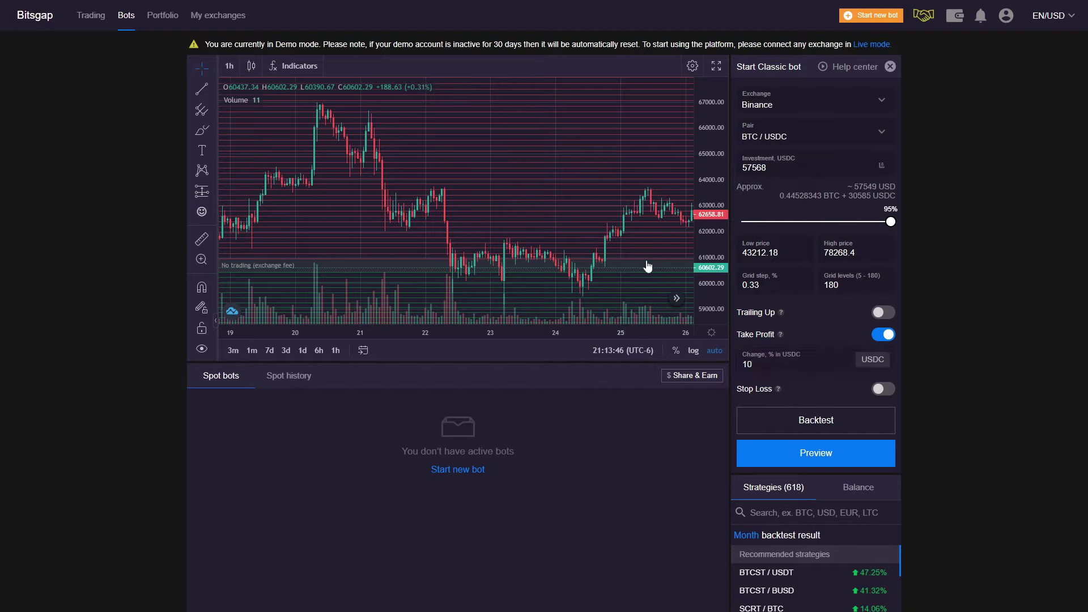
click(893, 395)
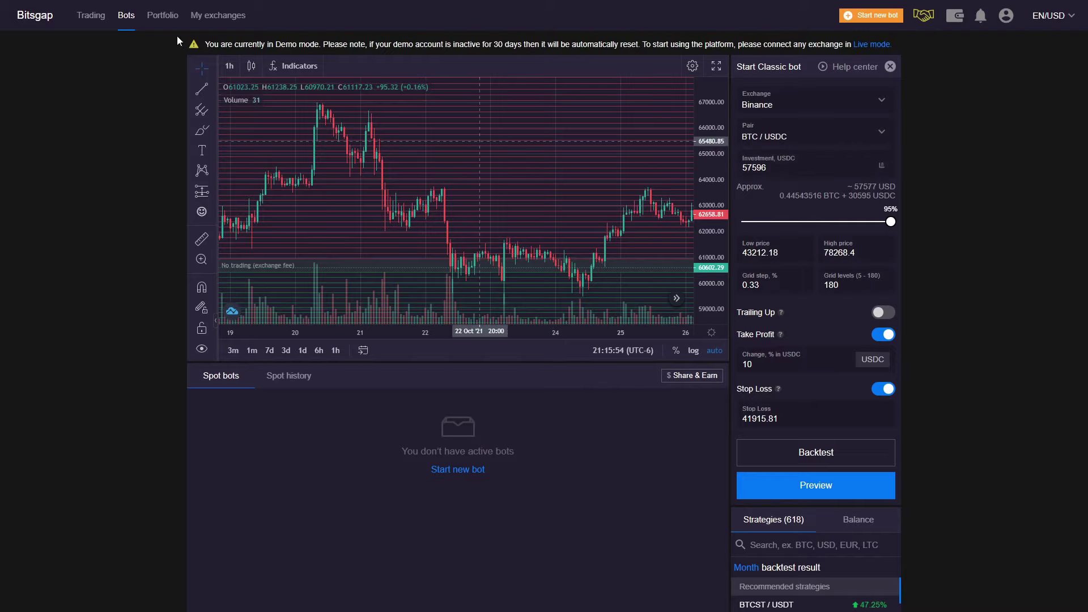
- On the BTC/USDC Trading page, switch on Take profit and Stop Loss in the limit Buy form
click(91, 21)
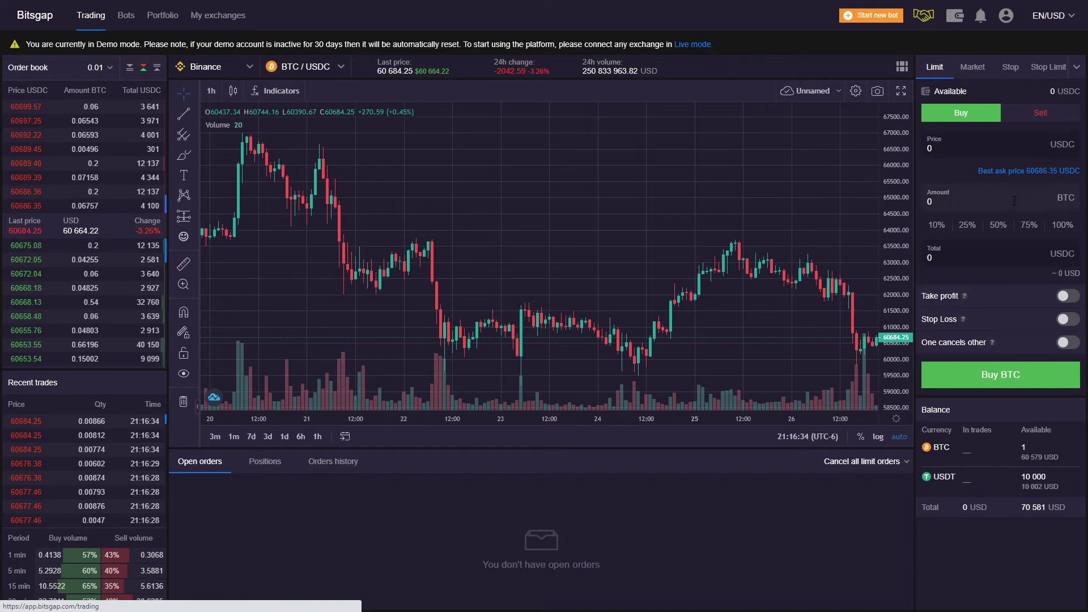
click(1068, 296)
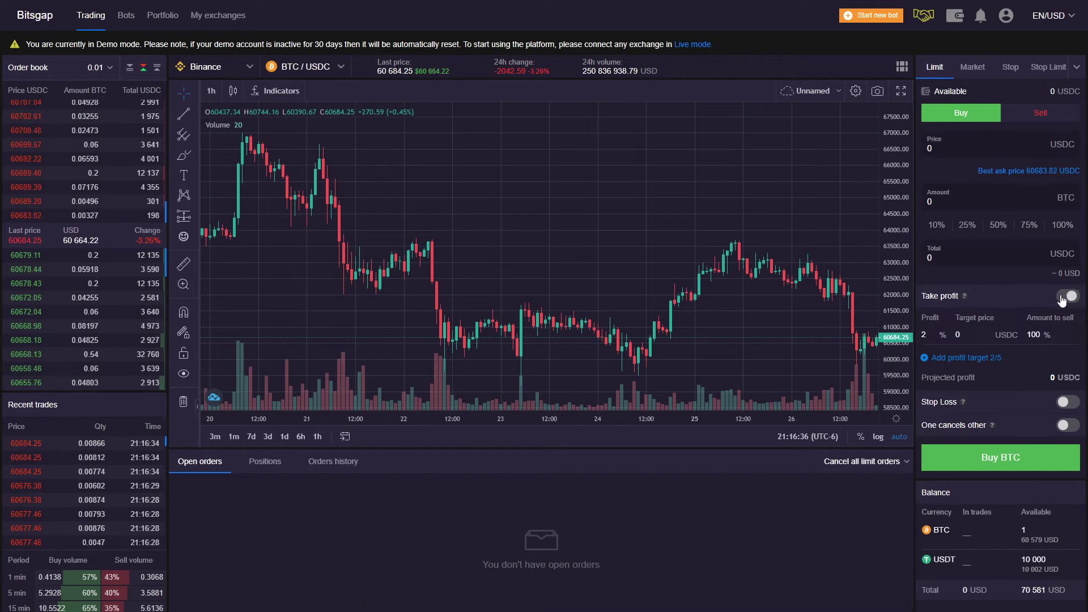
click(1069, 402)
scroll(1027, 497, down, 1)
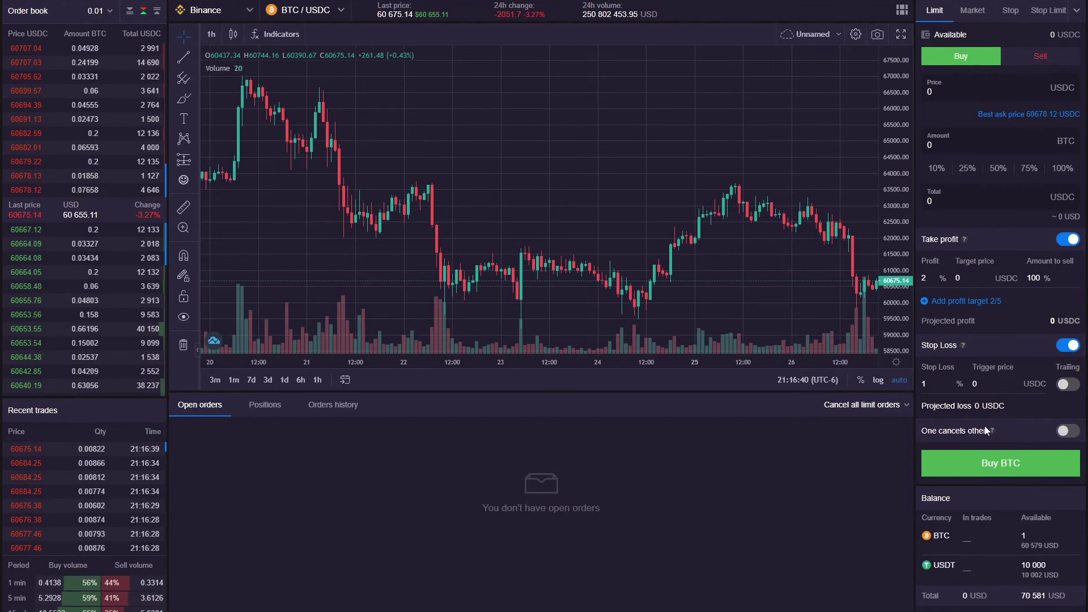
scroll(987, 479, up, 1)
scroll(987, 479, up, 1)
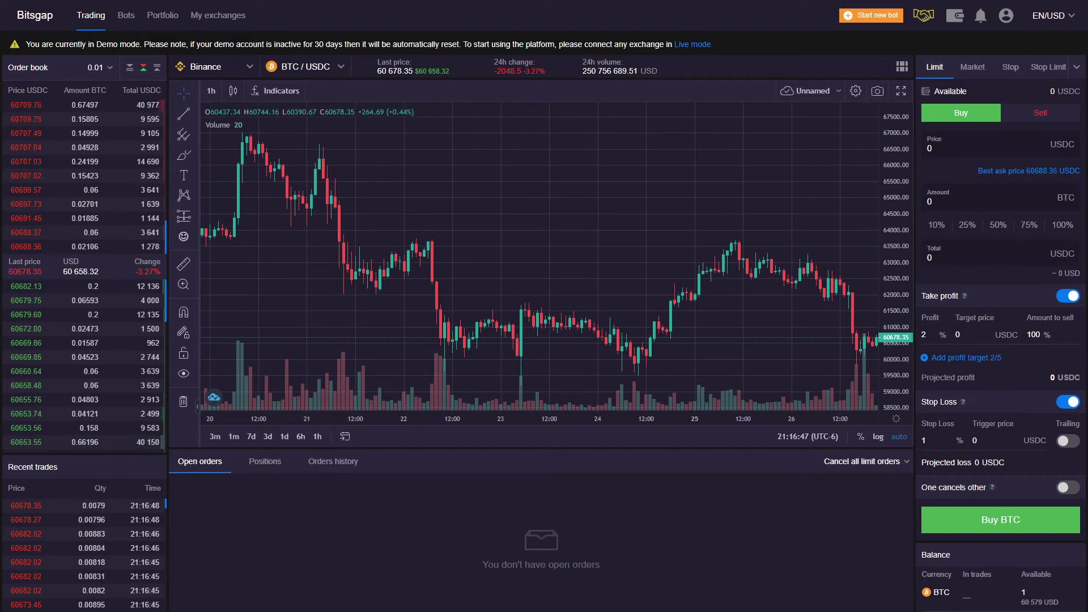
key(ctrl+shift+p)
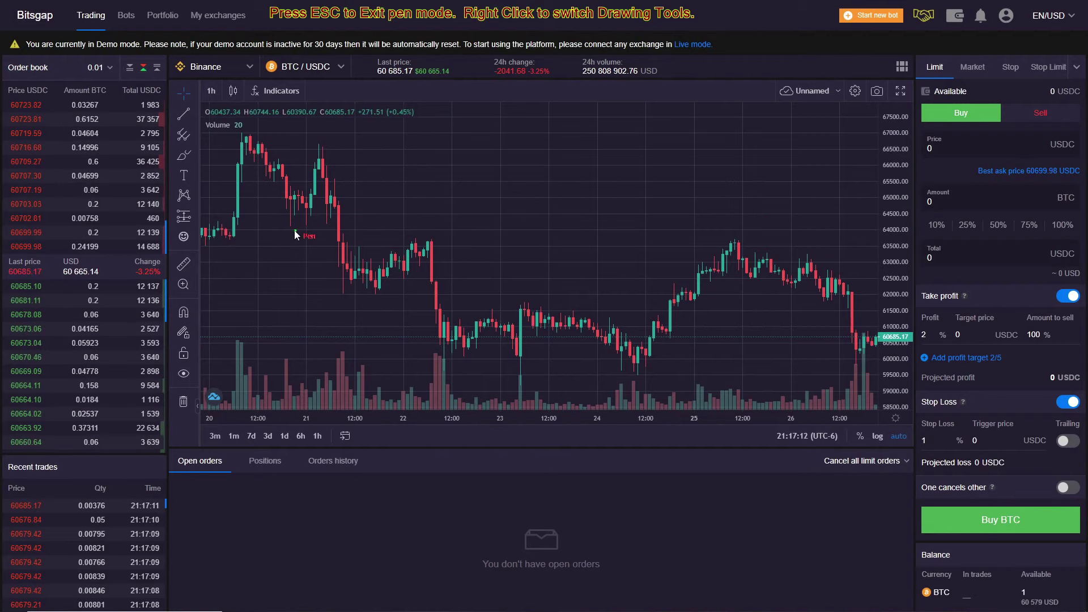
- Underline the price readout and mark the recent high, a lower level and a higher level
drag(311, 124, 347, 123)
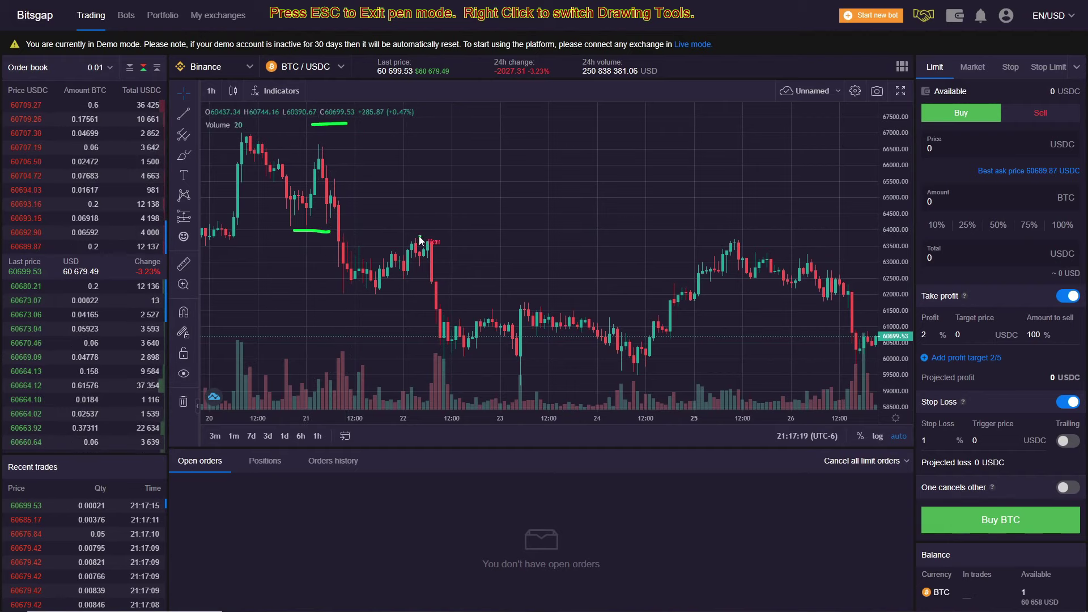
drag(415, 234, 458, 234)
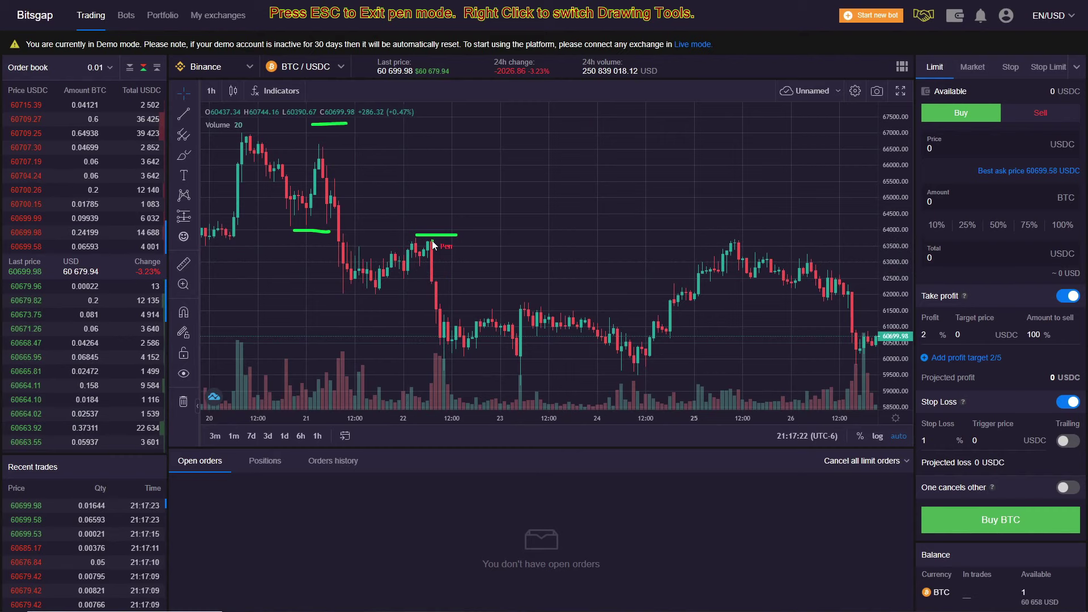
drag(408, 329, 452, 328)
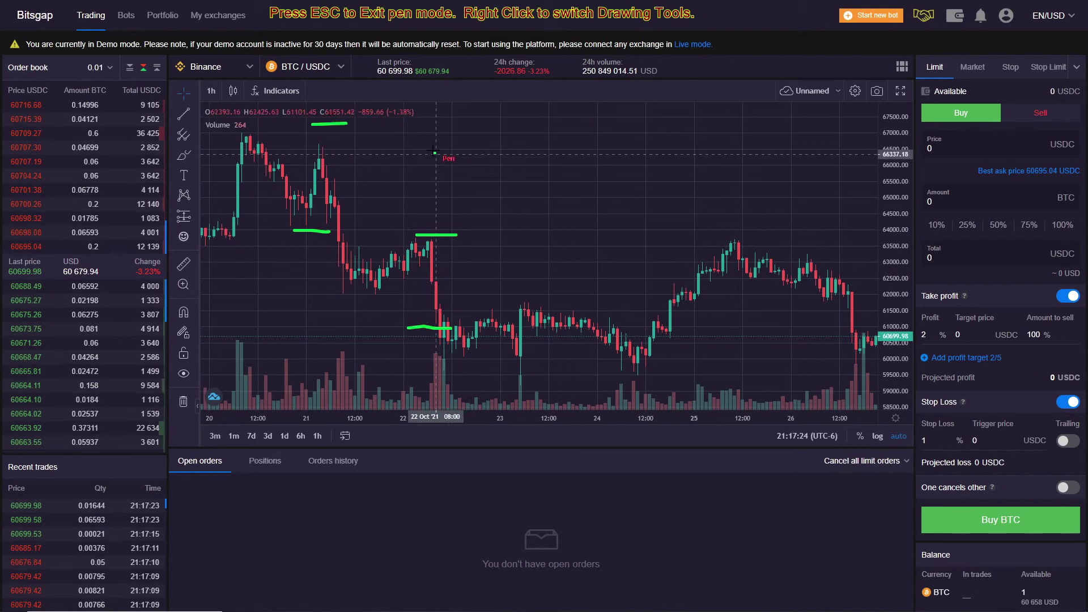
drag(450, 134, 460, 135)
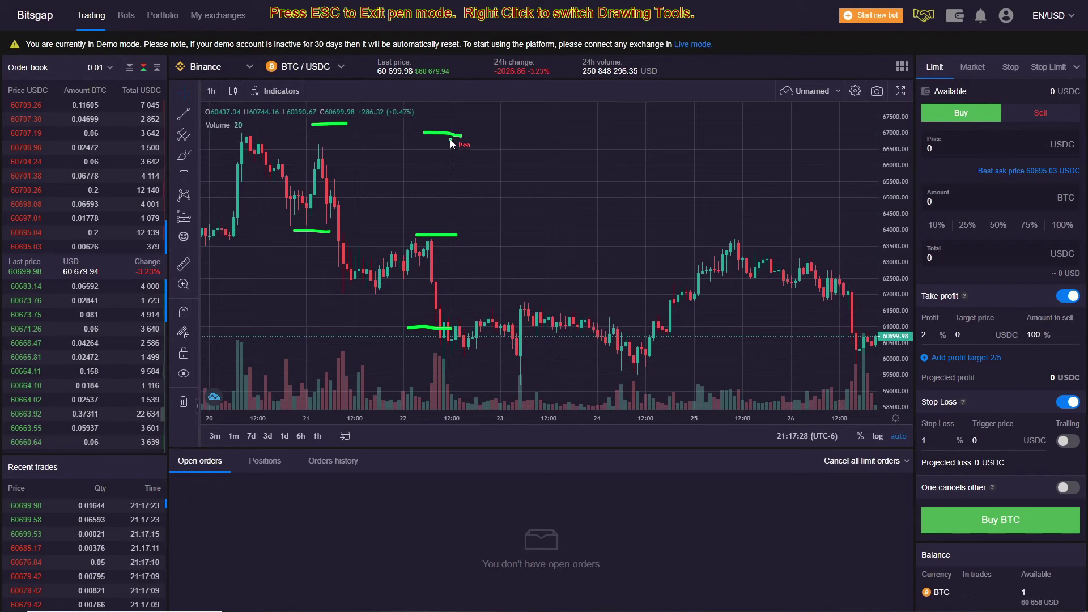
click(447, 151)
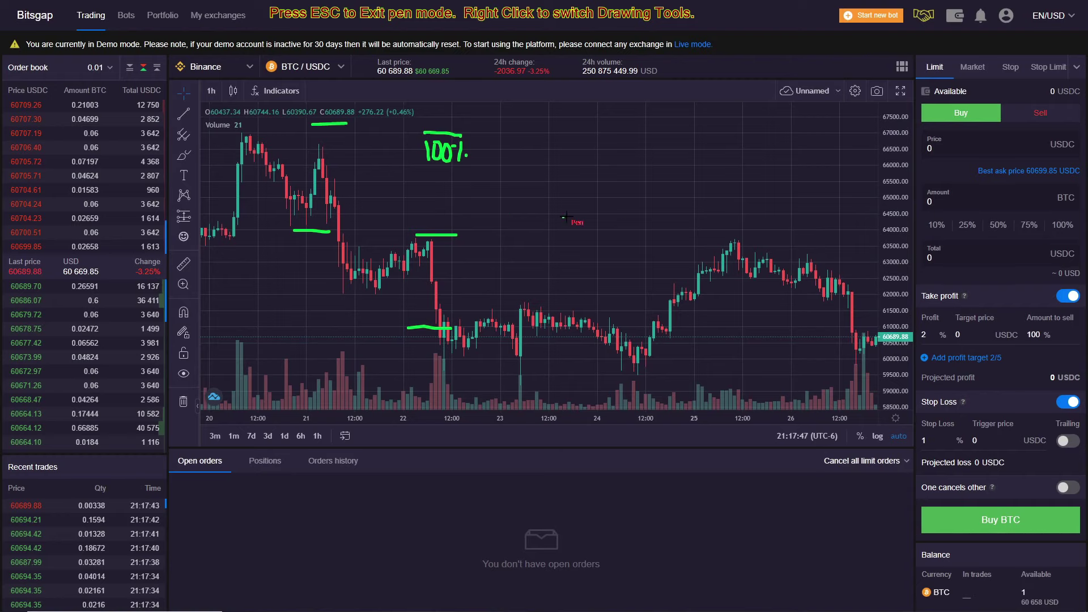
- Draw short target dashes across the chart and handwrite 'TP' beside one of them
drag(576, 243, 582, 243)
click(590, 242)
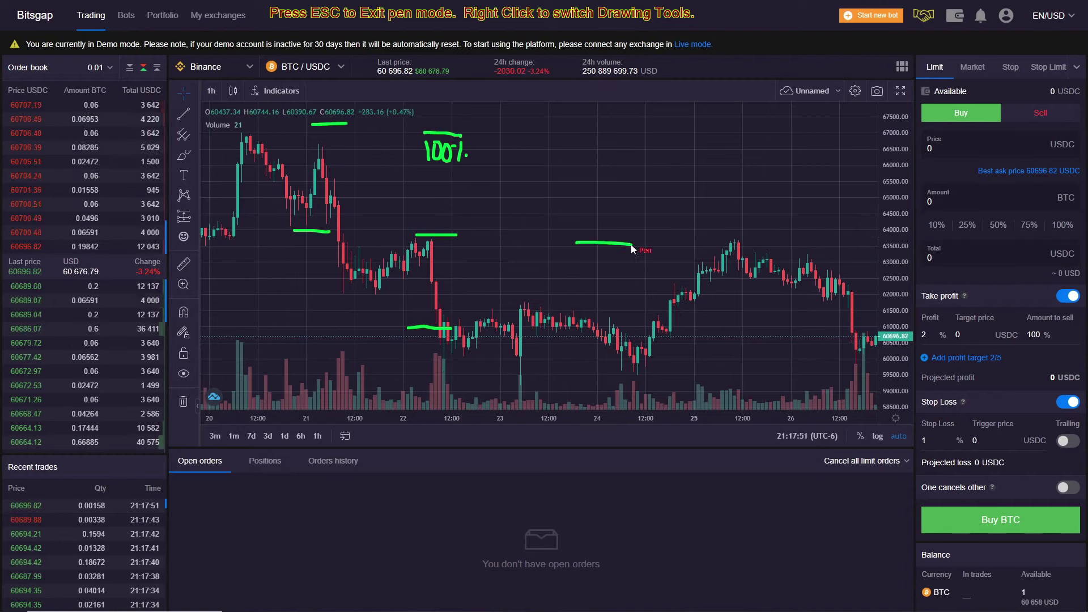
drag(601, 260, 632, 256)
drag(618, 272, 640, 270)
drag(585, 342, 642, 344)
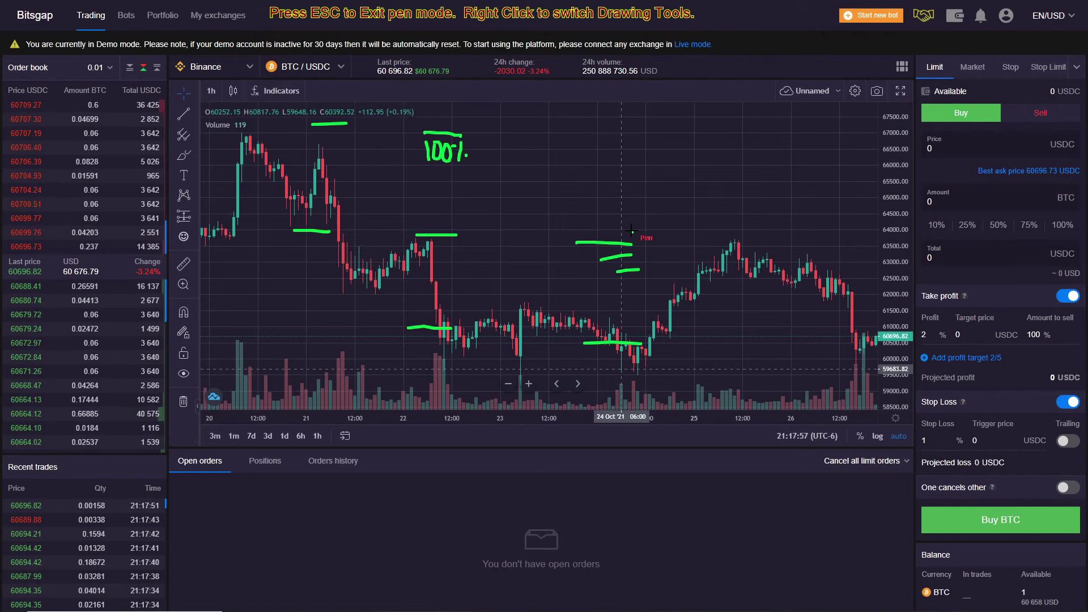
drag(606, 184, 637, 187)
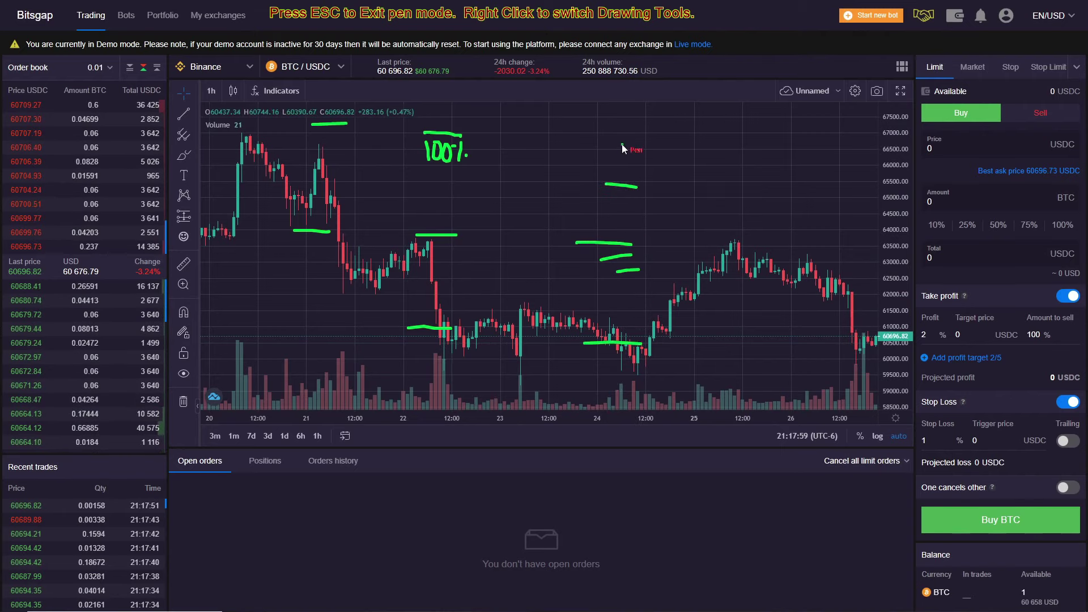
drag(631, 133, 658, 131)
drag(666, 13, 693, 18)
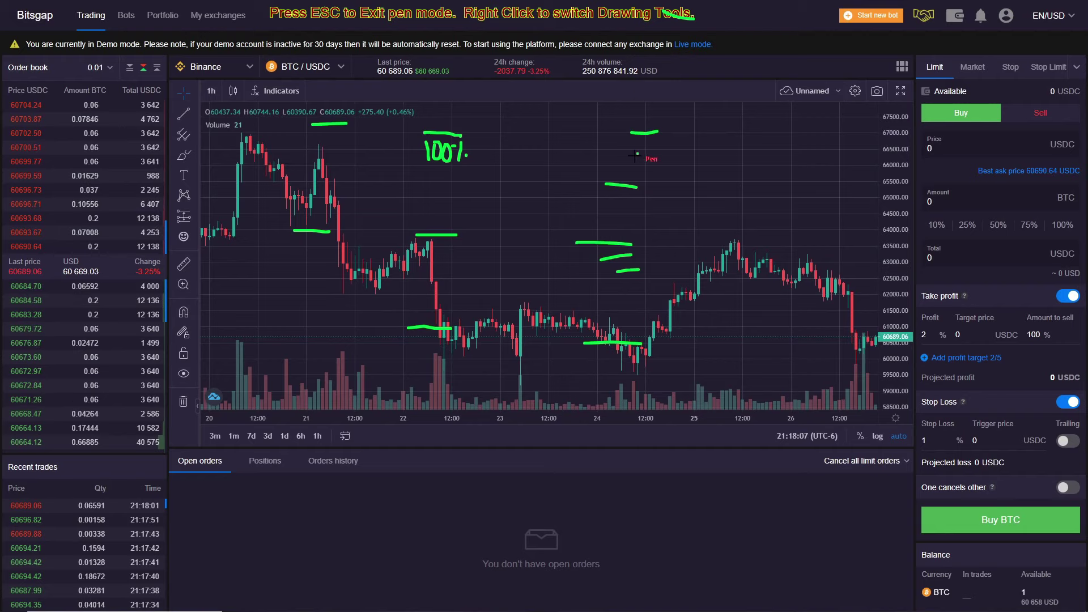
drag(647, 181, 649, 192)
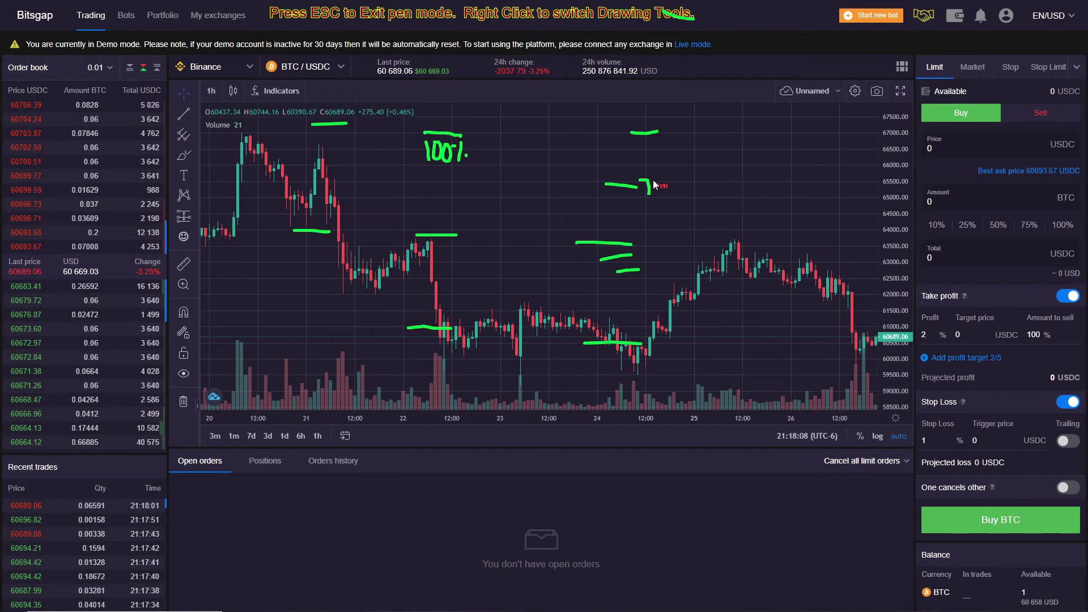
drag(662, 192, 662, 180)
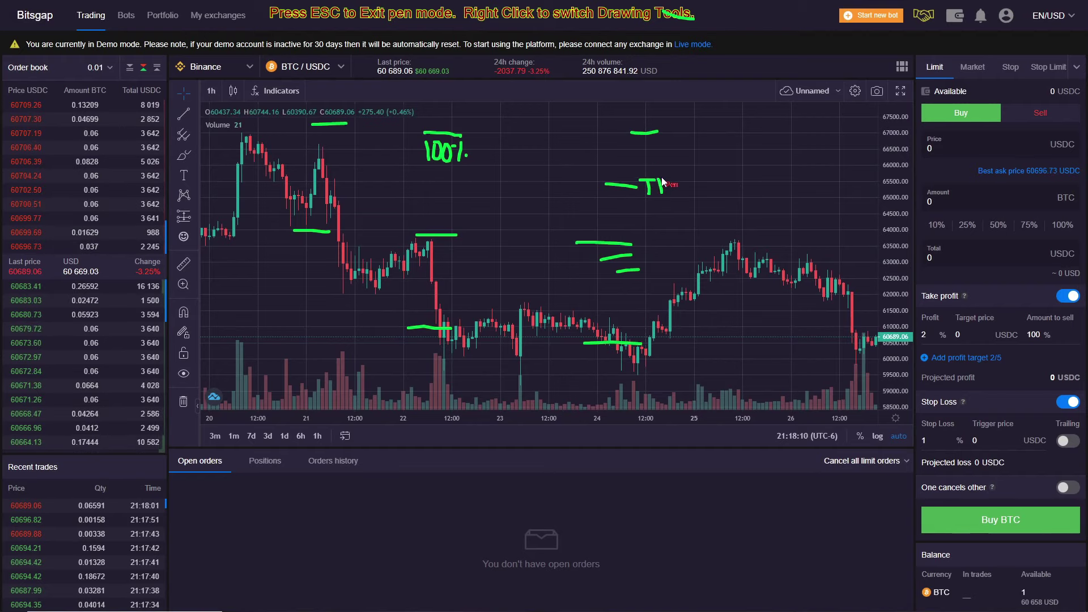
- Label the upper dash TP and mark the price rise with a 2% note
click(669, 139)
mouse_move(668, 126)
mouse_down()
mouse_move(682, 147)
mouse_move(683, 137)
mouse_up()
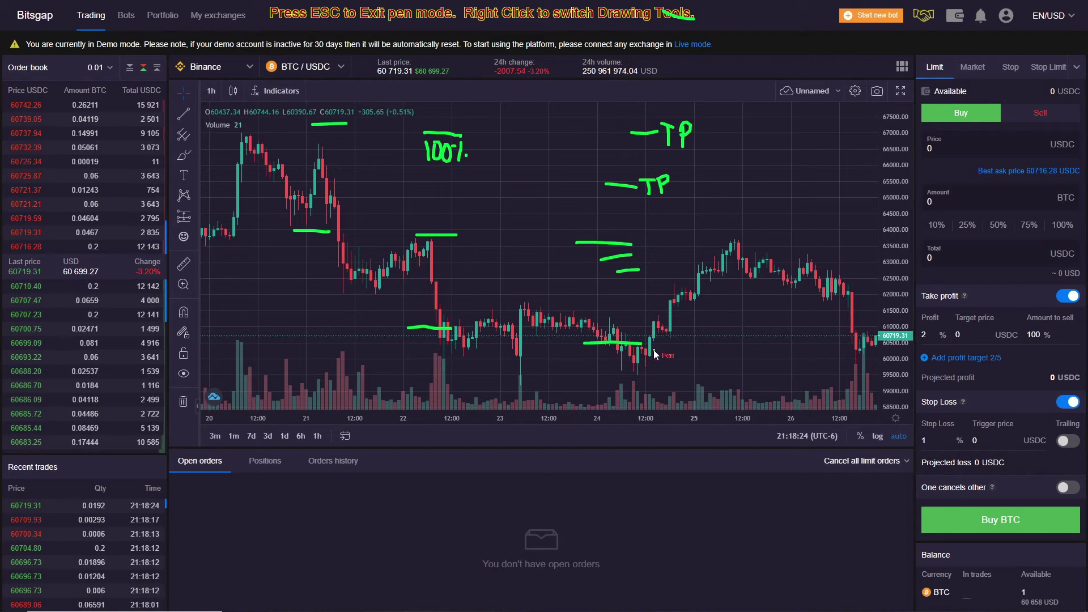
drag(654, 349, 661, 312)
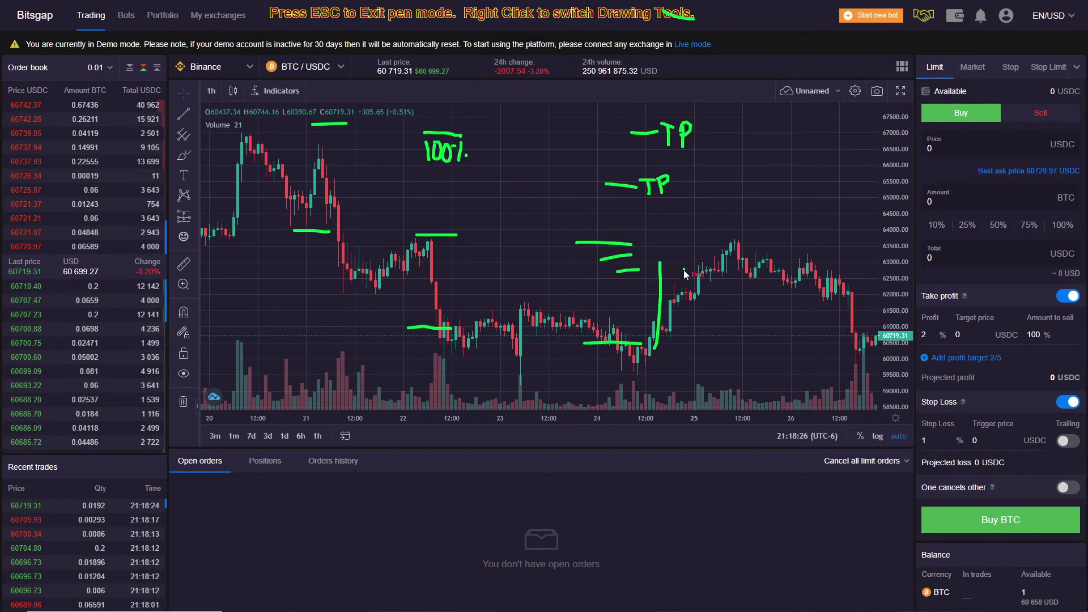
mouse_move(684, 272)
mouse_down()
mouse_move(698, 295)
mouse_move(703, 278)
mouse_up()
drag(711, 269, 704, 290)
click(716, 283)
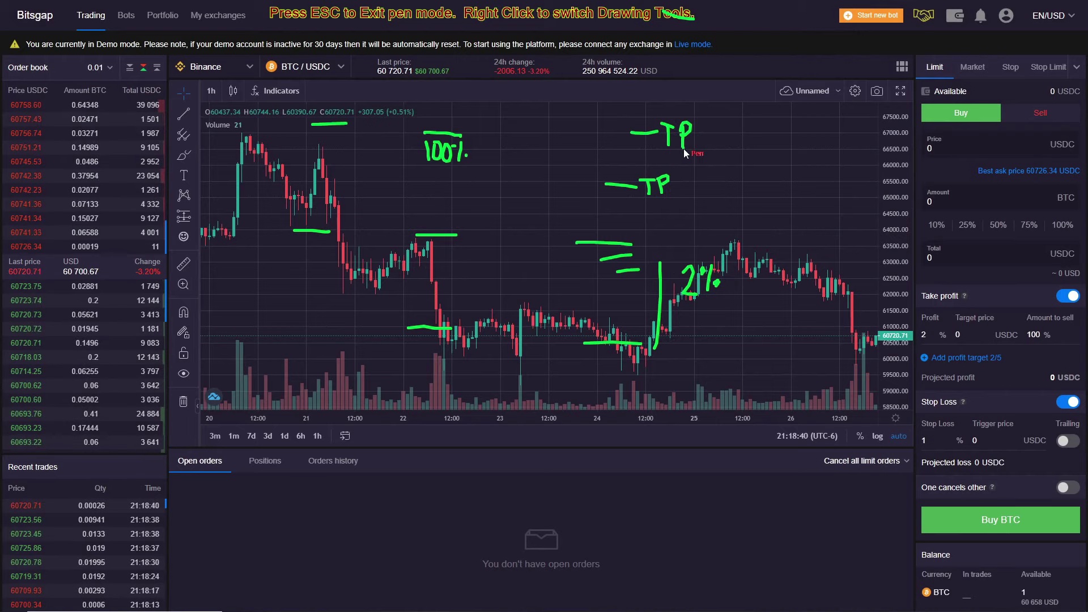
- Draw an arrow toward the peak, circle the 100% note, and point at the allowed targets
mouse_move(685, 149)
mouse_down()
mouse_move(703, 154)
mouse_move(719, 227)
mouse_move(731, 234)
mouse_up()
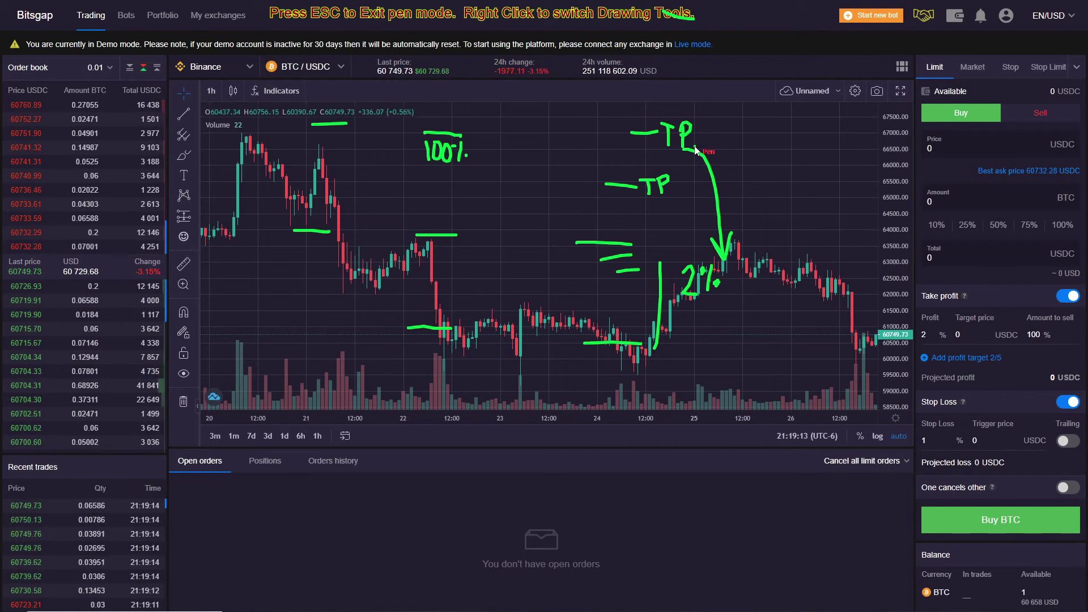
mouse_move(697, 152)
mouse_down()
mouse_move(710, 205)
mouse_move(759, 22)
mouse_up()
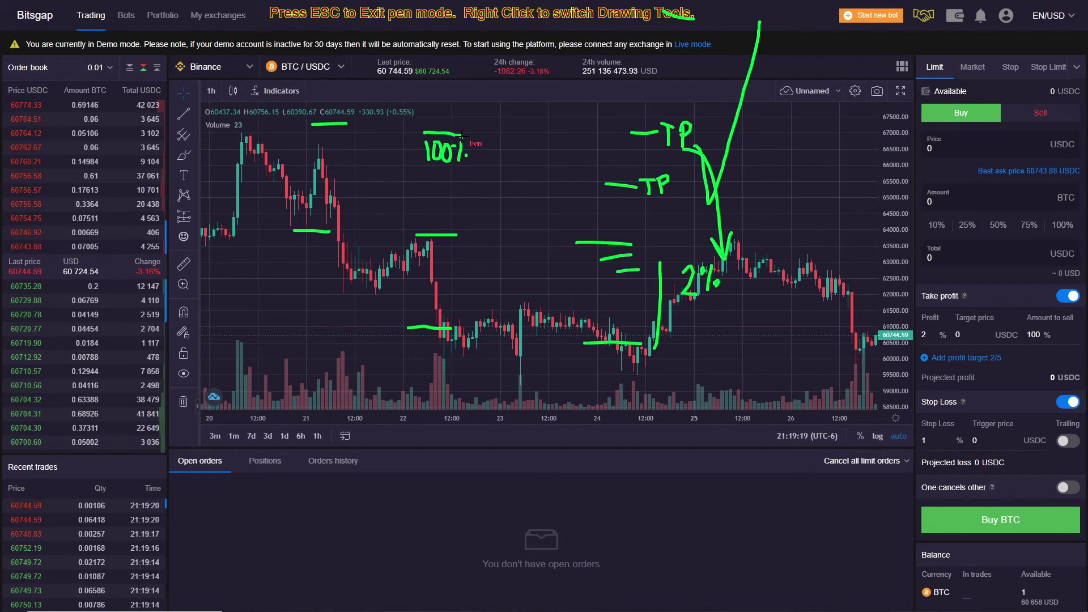
mouse_move(462, 134)
mouse_down()
mouse_move(417, 135)
mouse_move(428, 168)
mouse_move(475, 145)
mouse_up()
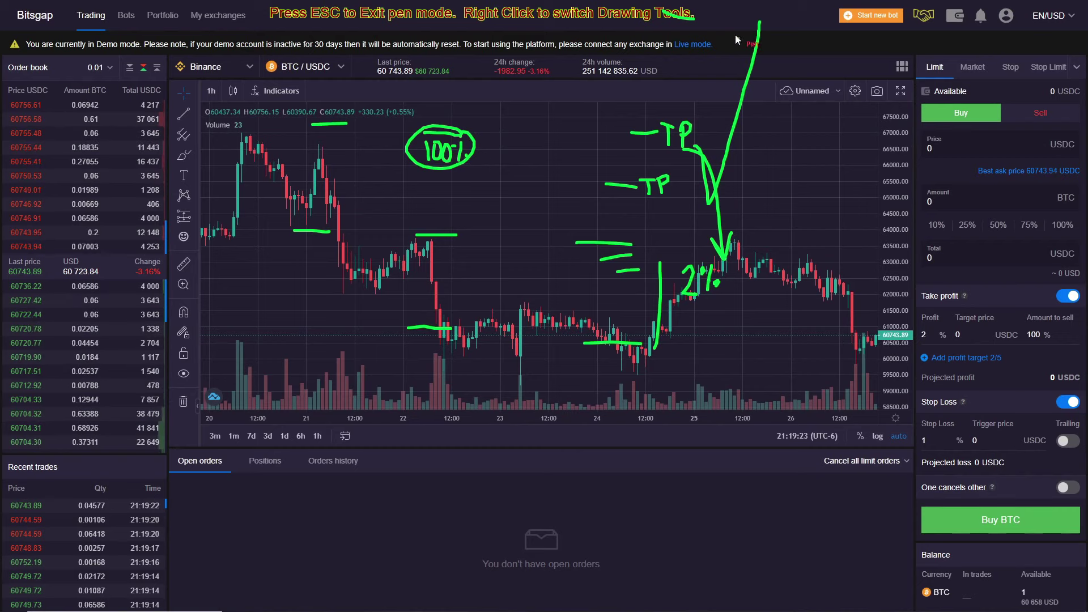
mouse_move(720, 37)
mouse_down()
mouse_move(720, 10)
mouse_move(743, 30)
mouse_up()
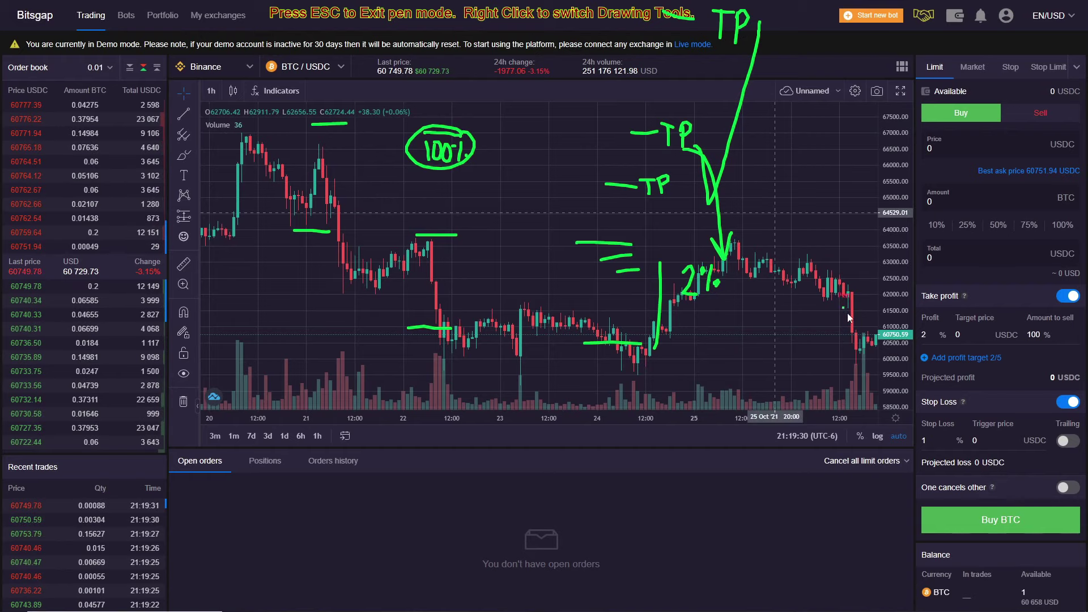
drag(1002, 355, 1007, 356)
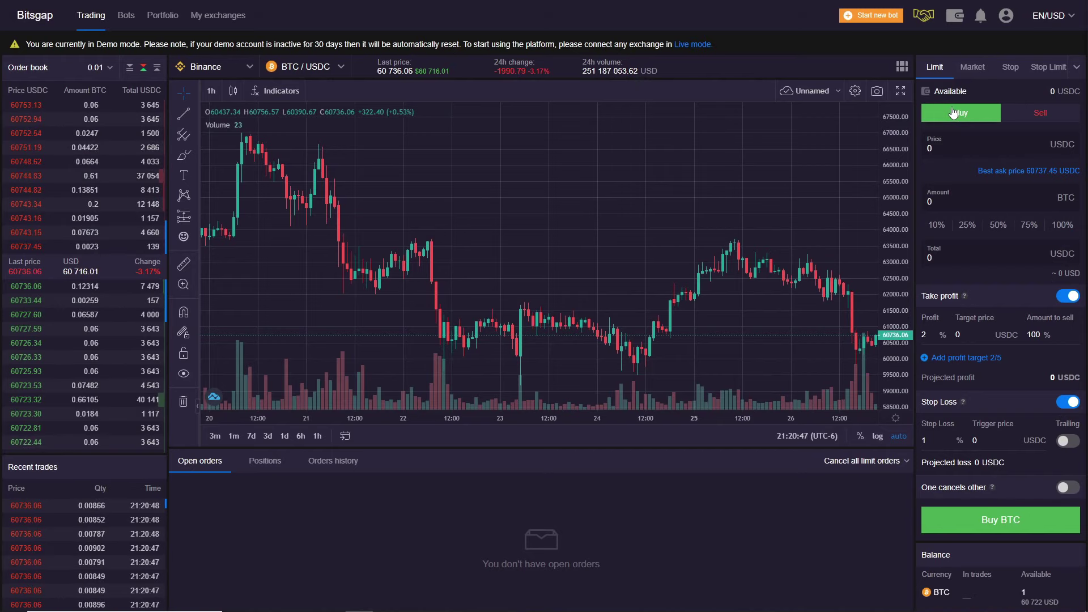
- Set the limit buy price to 60730 and the amount to 1 BTC
click(941, 146)
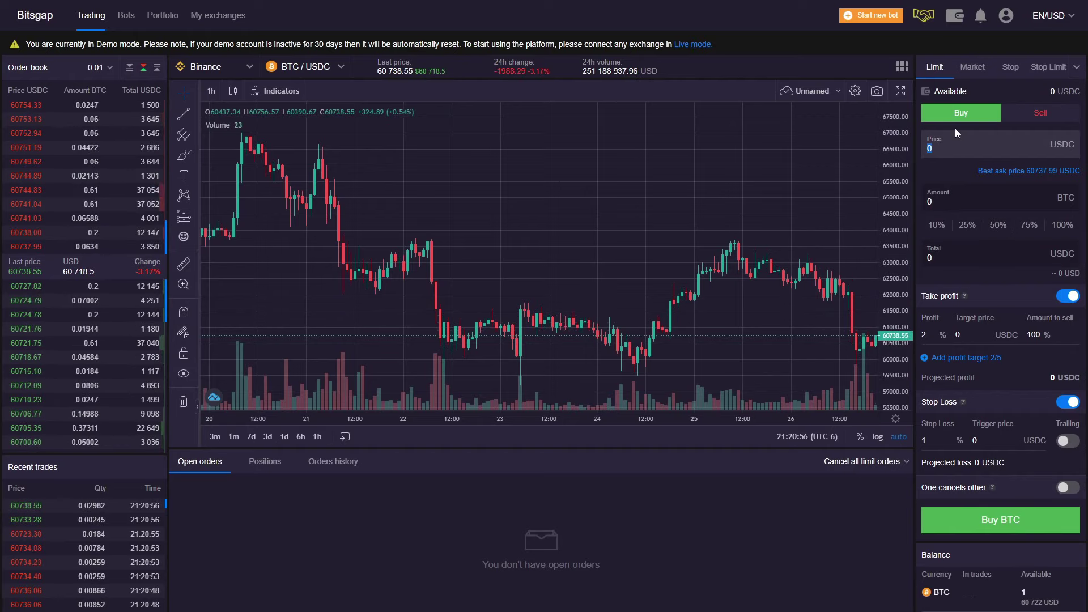
text(607)
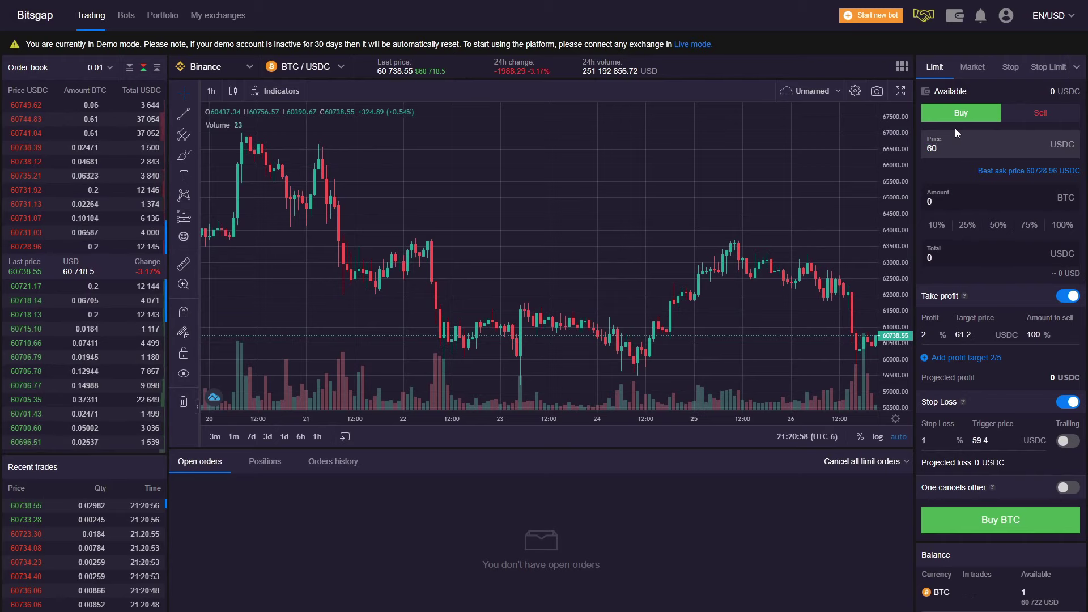
text(30)
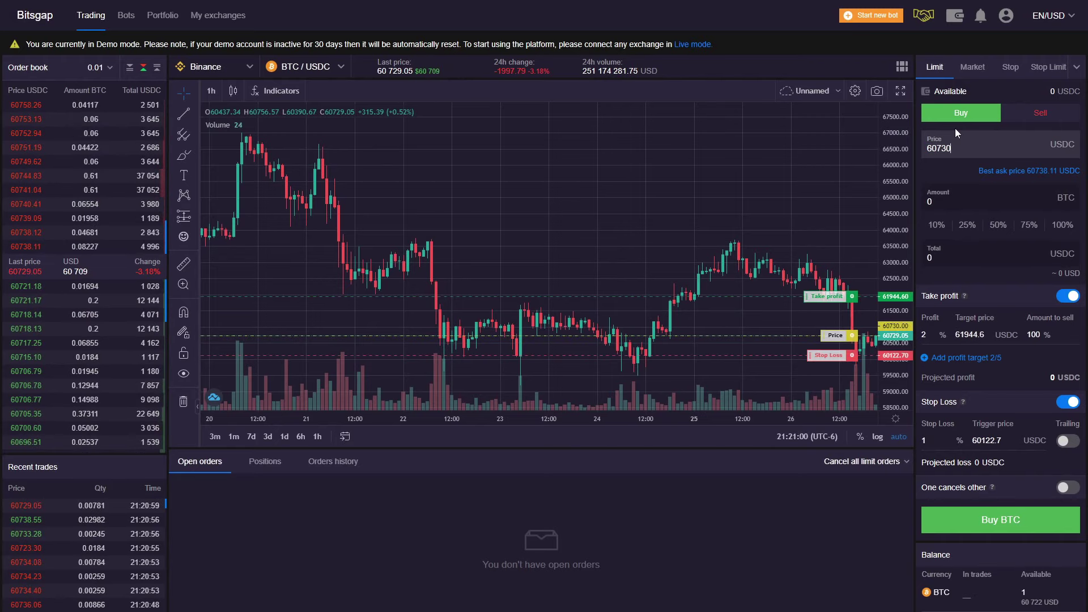
click(960, 205)
text(1)
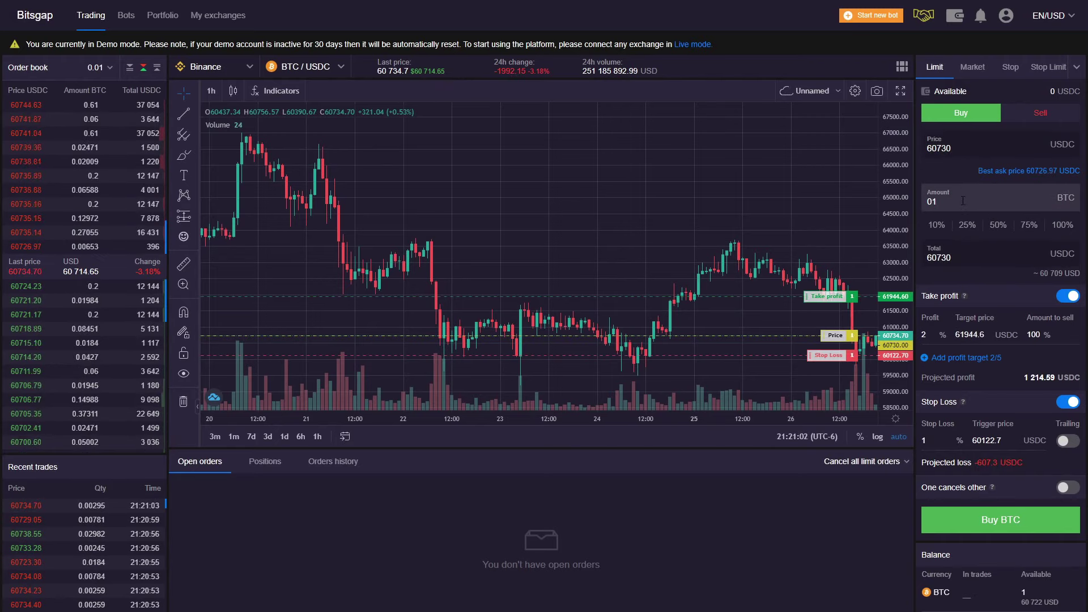
- Set the first take-profit target to 65000 (64999.31), selling 25% of the amount
key(Tab)
key(Tab)
text(25)
key(Tab)
text(65000)
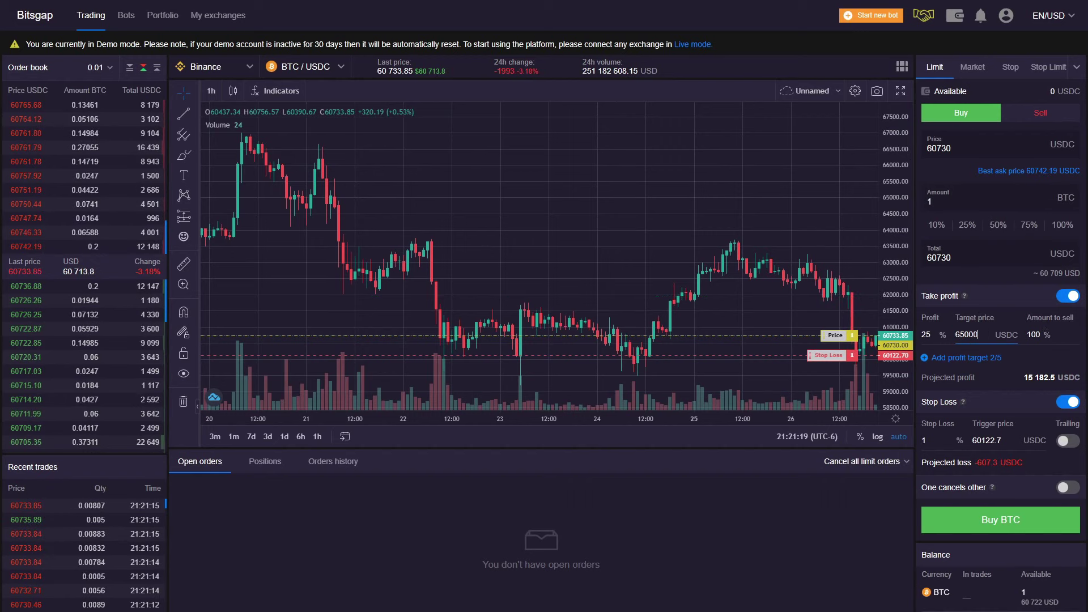
click(1046, 334)
double_click(1031, 335)
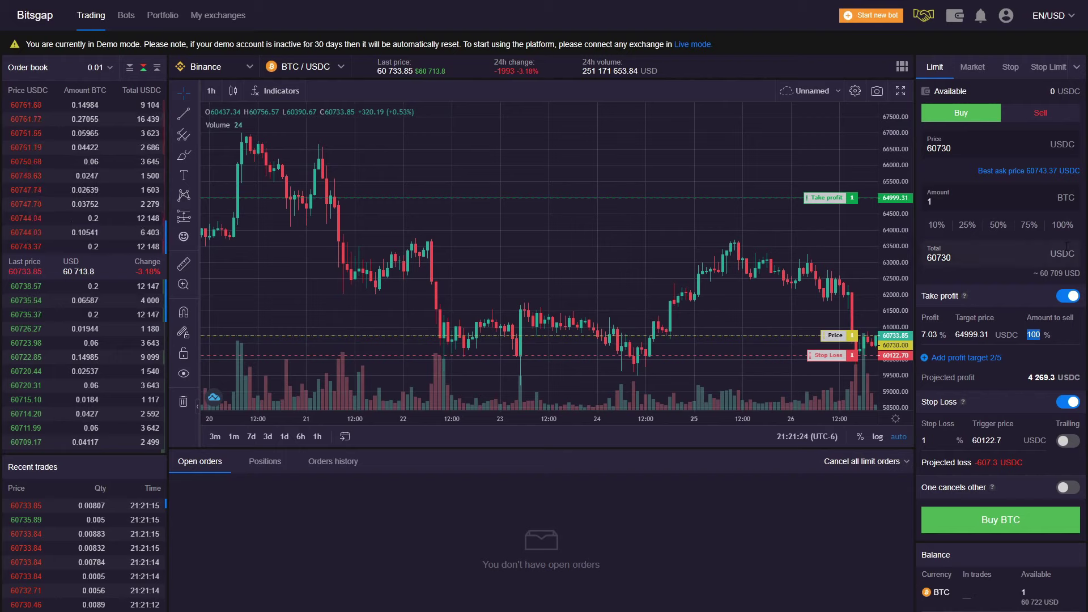
text(25)
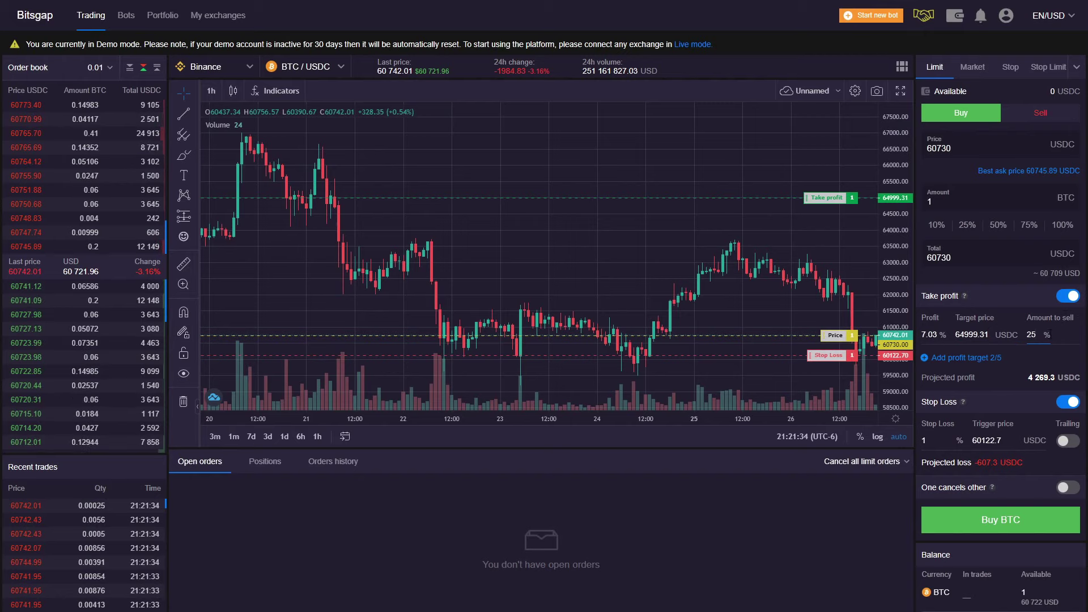
- Add a second take-profit target priced at 70000 USDC (69997.39), selling 45%
click(939, 359)
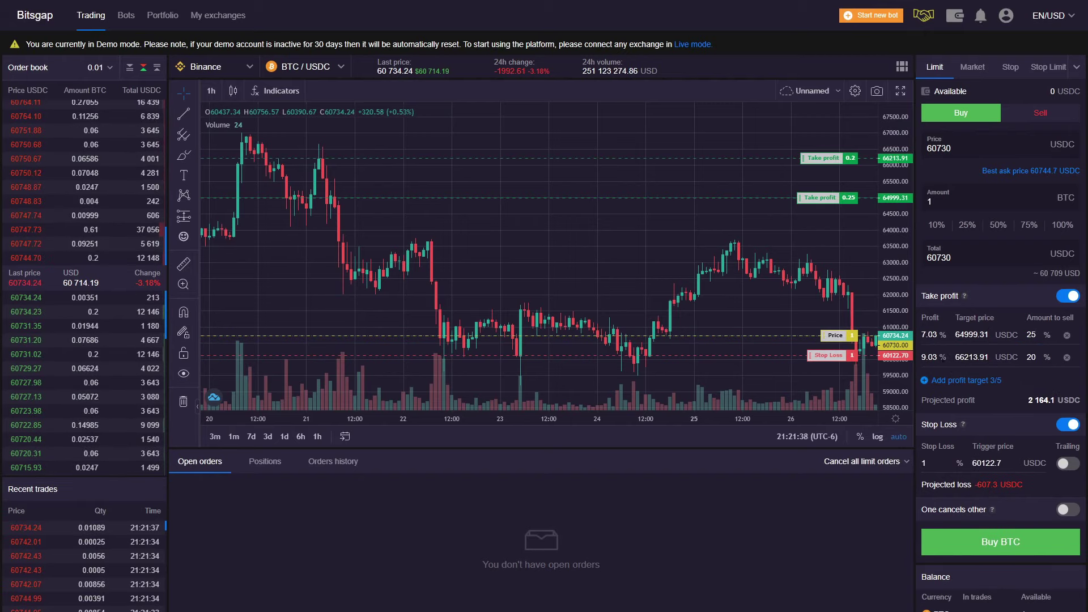
drag(956, 357, 991, 358)
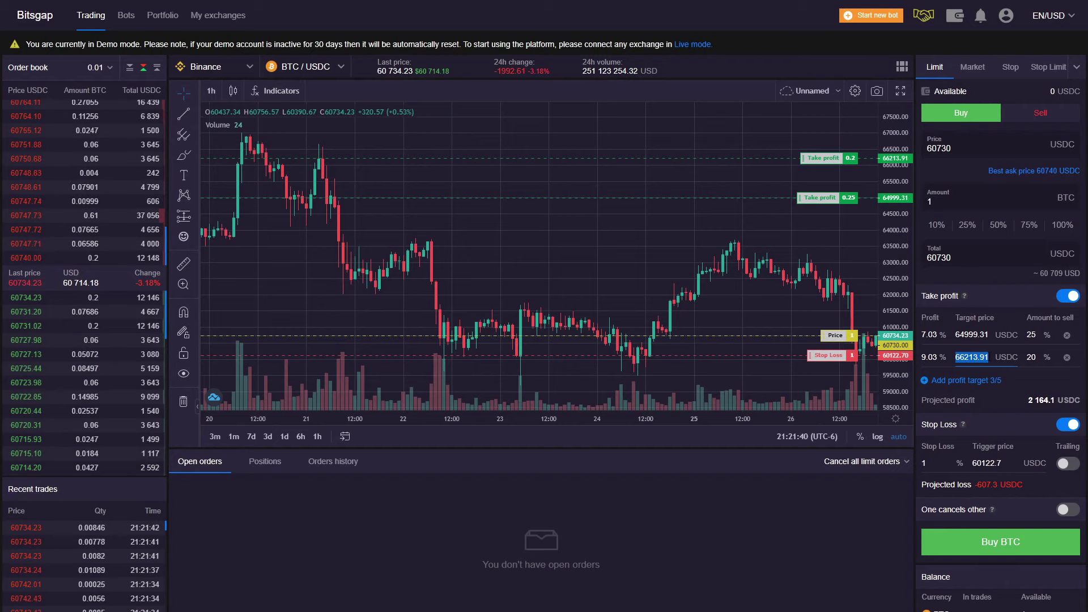
text(70000)
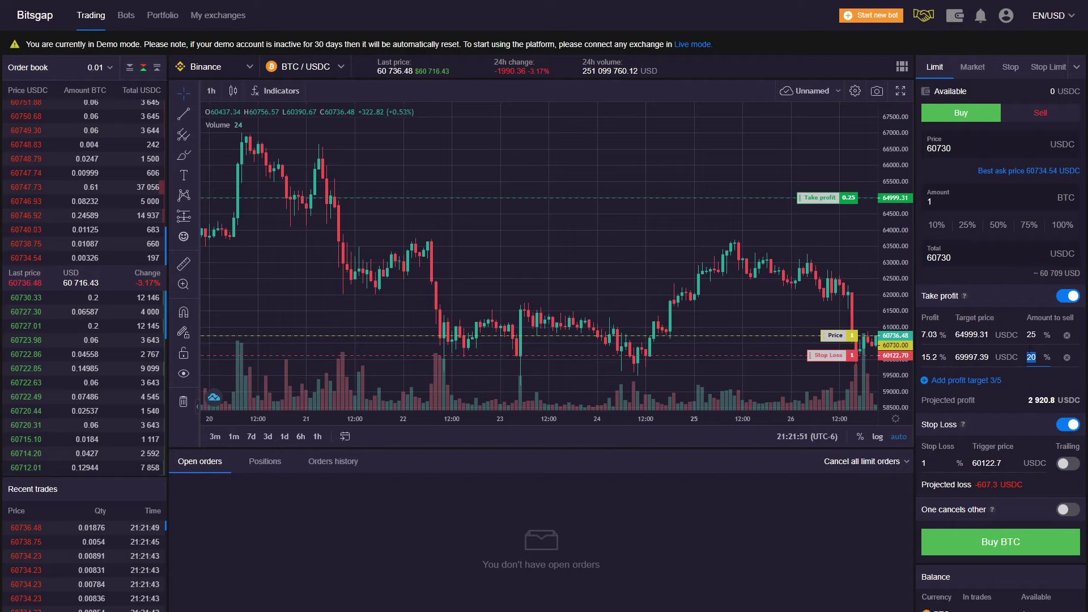
text(0)
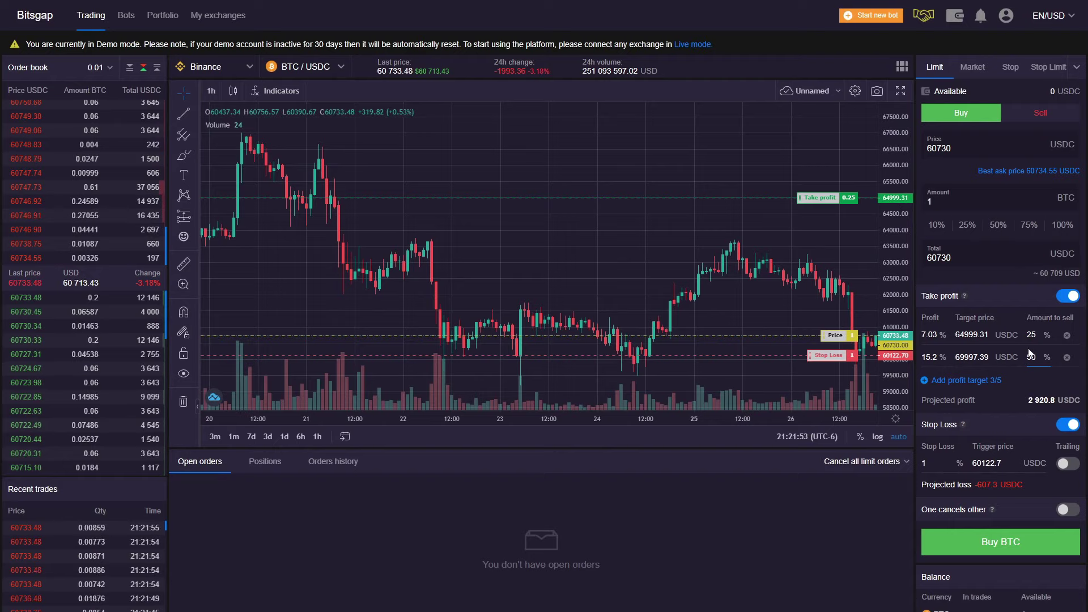
- Add a third take-profit target at 75000 USDC (75001.54), selling 10%
click(991, 380)
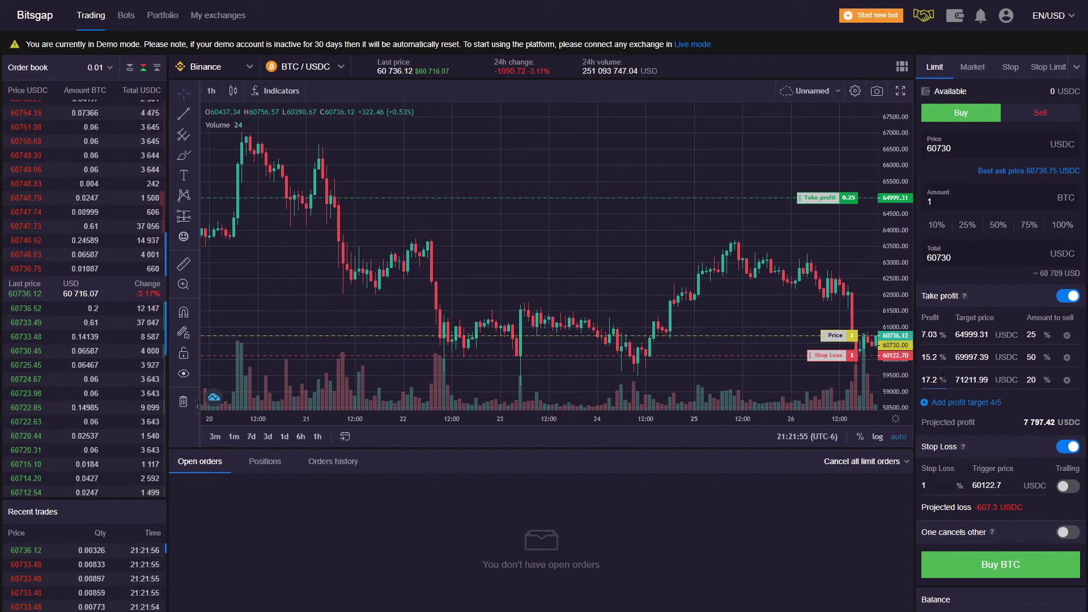
drag(938, 379, 988, 380)
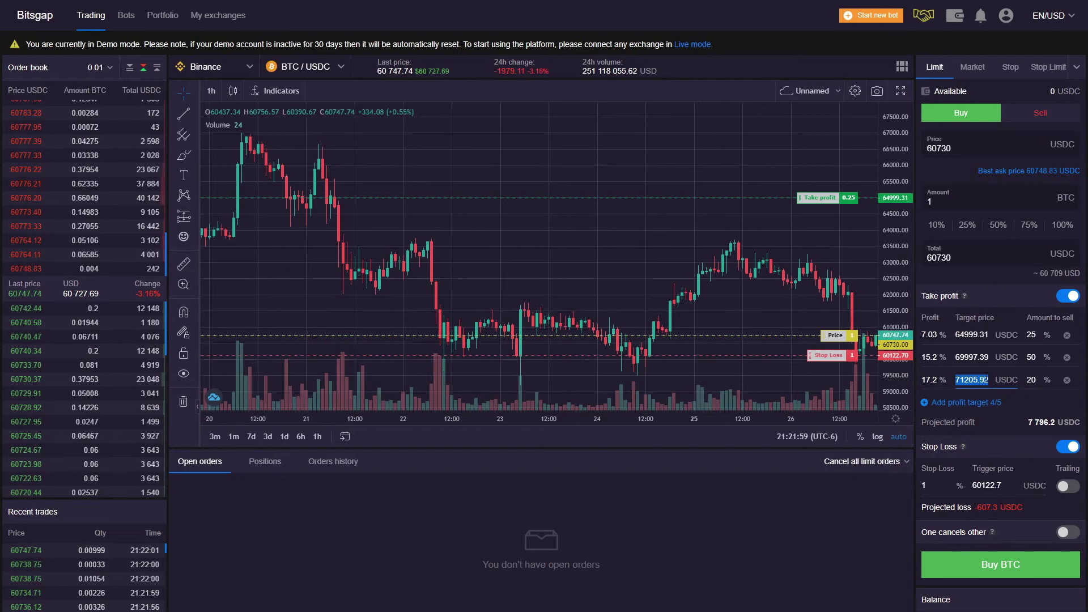
text(75000)
click(1028, 379)
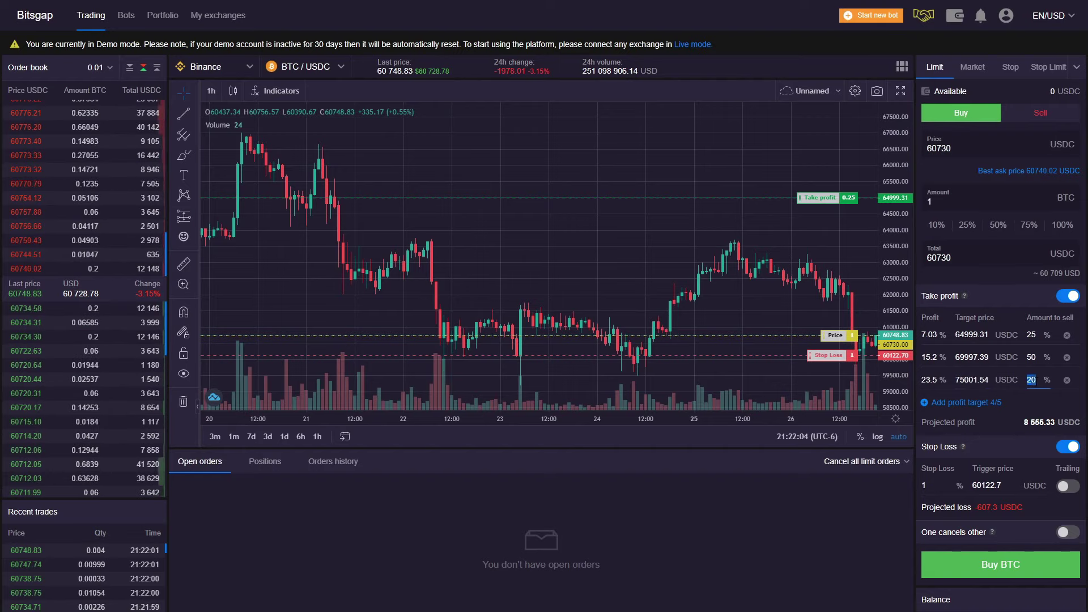
text(1)
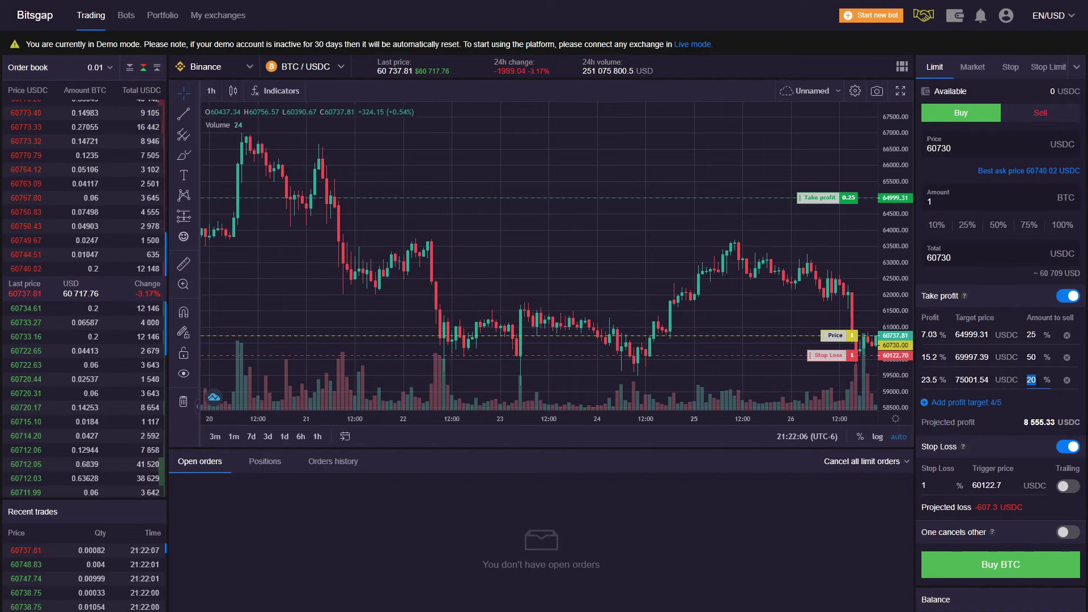
- Add a fourth take-profit target at 100000 USDC (99998.01), selling 15%
click(958, 404)
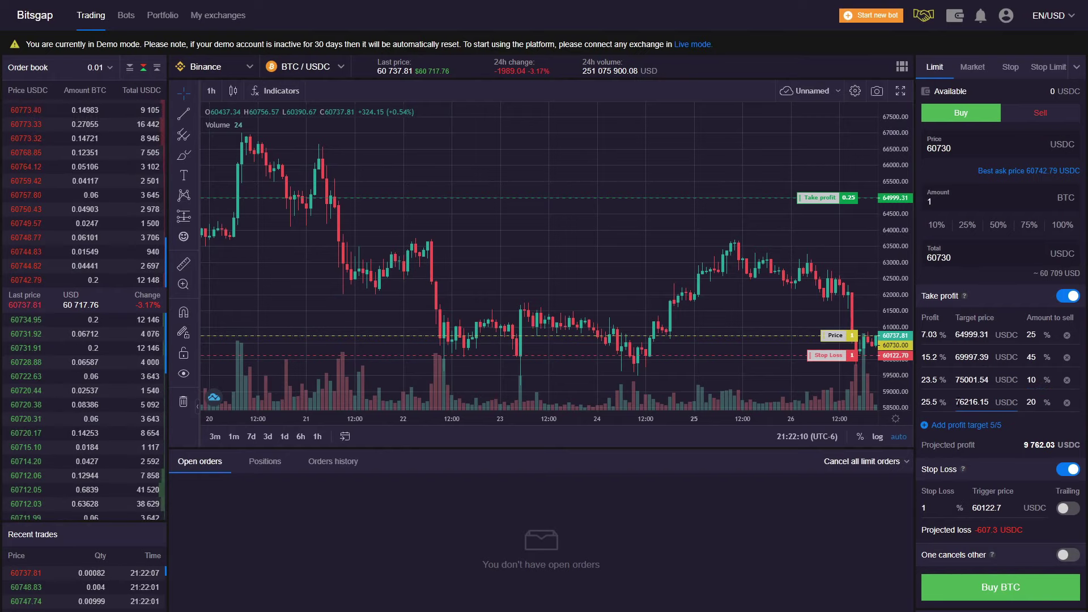
text(100)
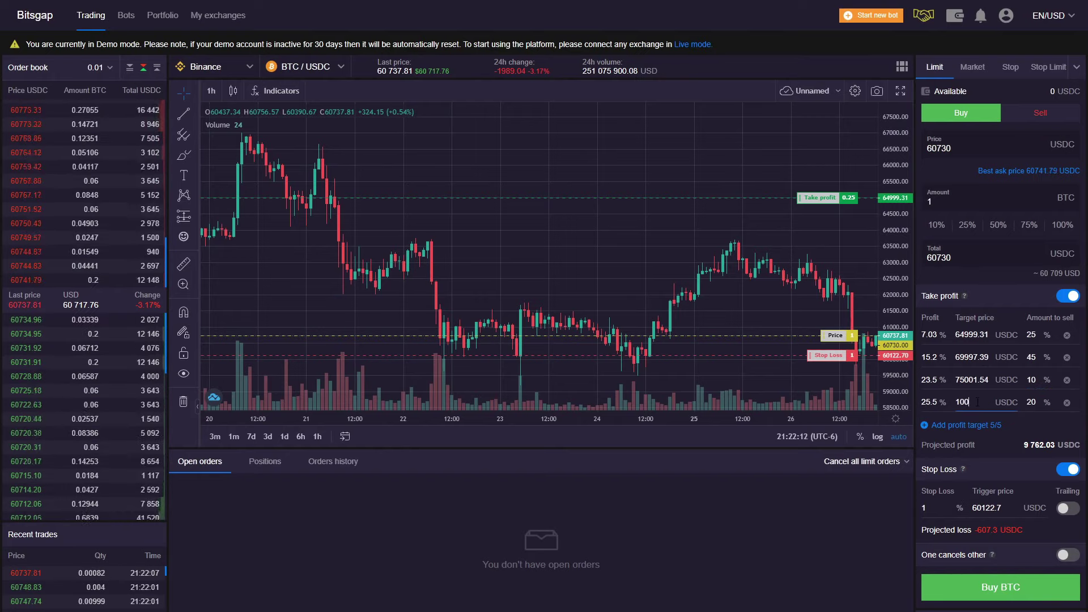
text(000)
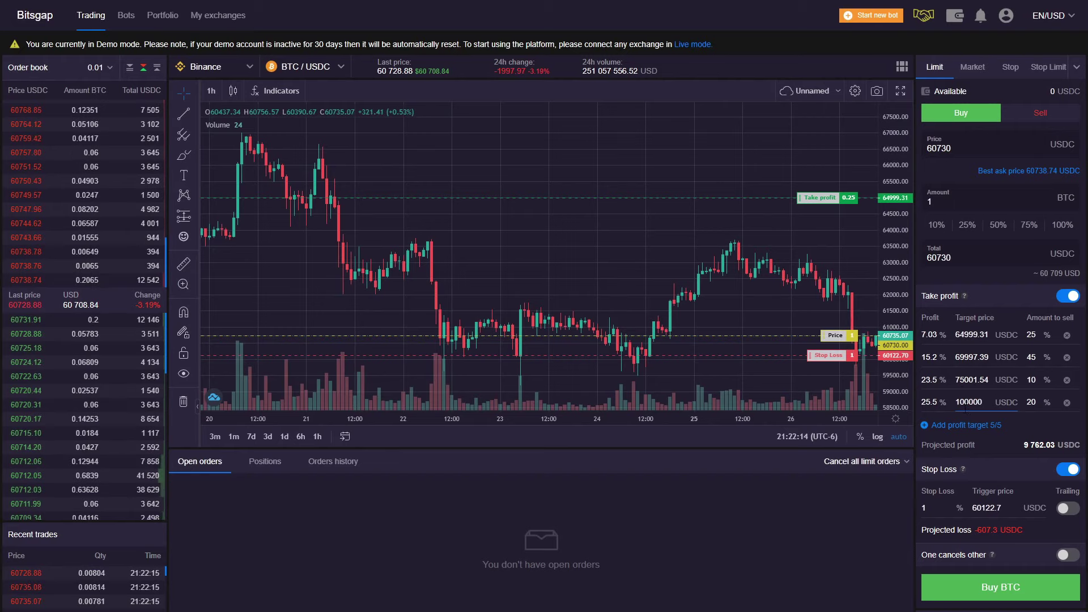
click(1035, 402)
double_click(1033, 402)
text(15)
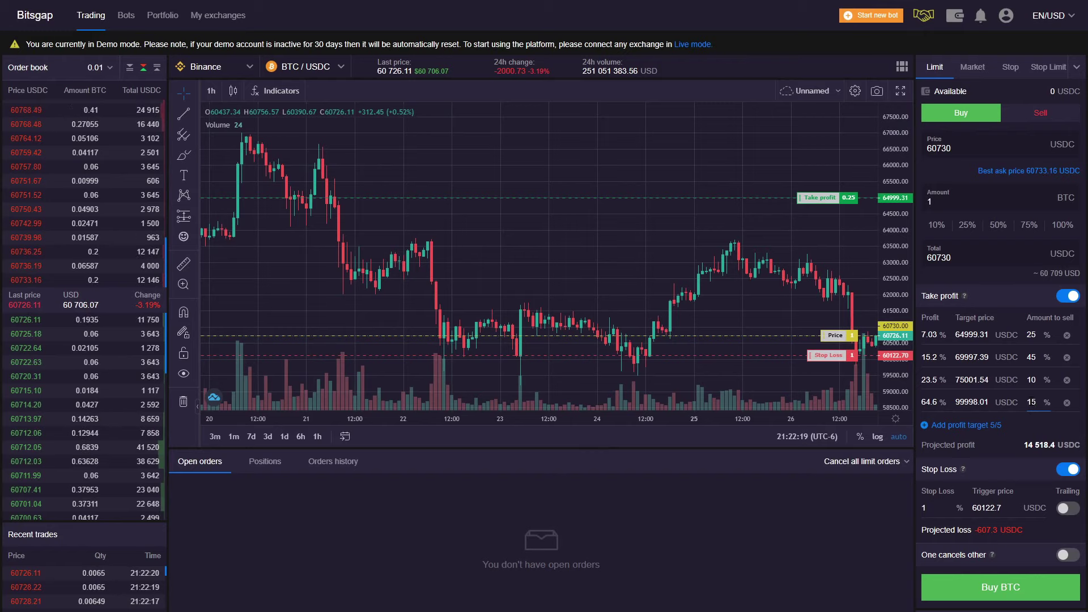
click(1040, 419)
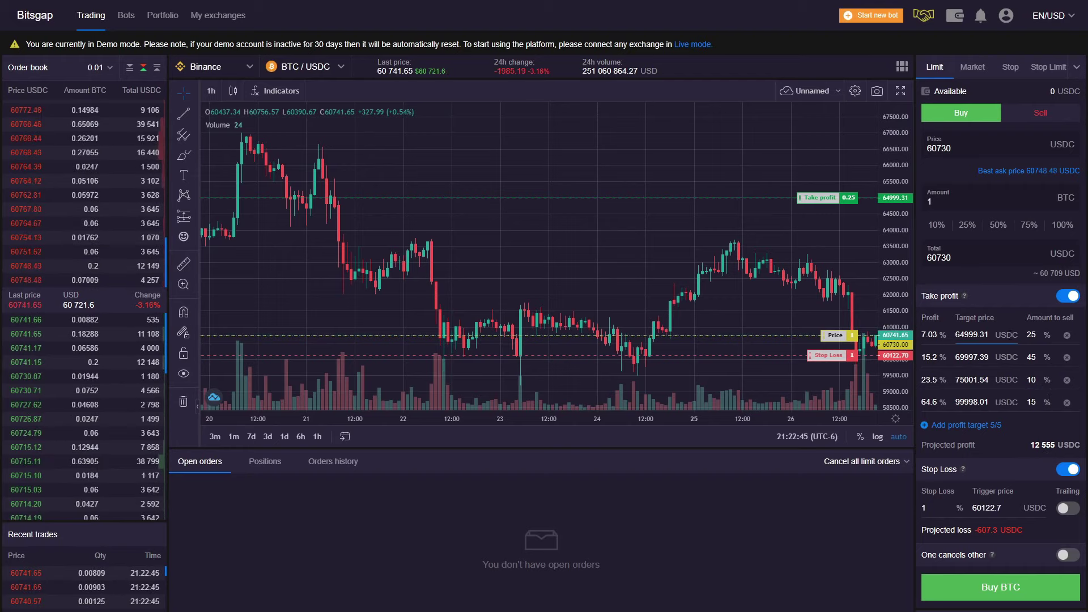
- Change the stop-loss trigger price to 59873.7 USDC for a 1.4% stop loss
scroll(1038, 452, down, 2)
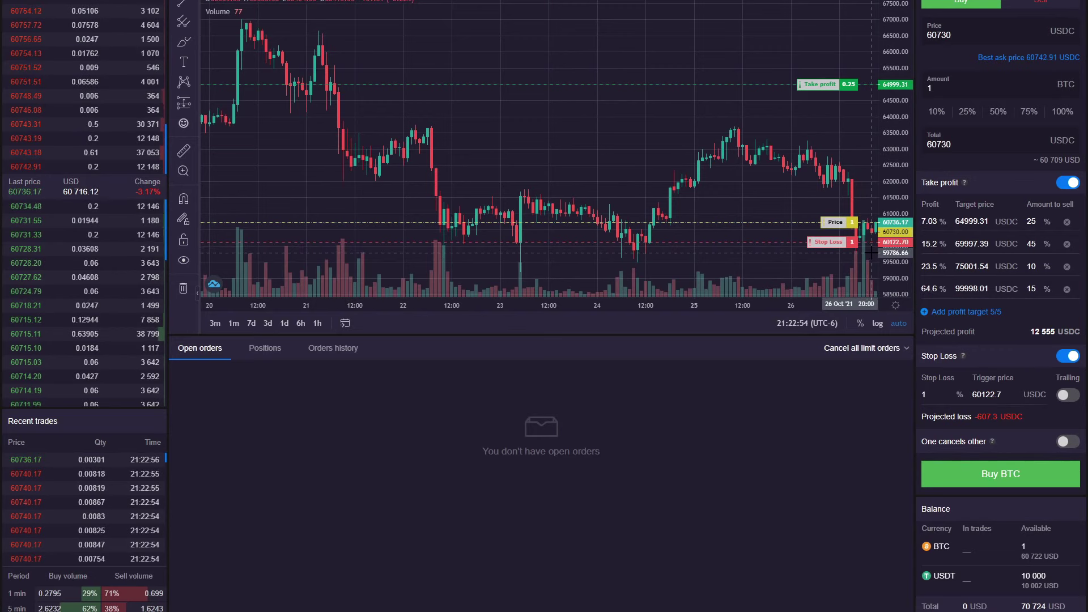
double_click(987, 394)
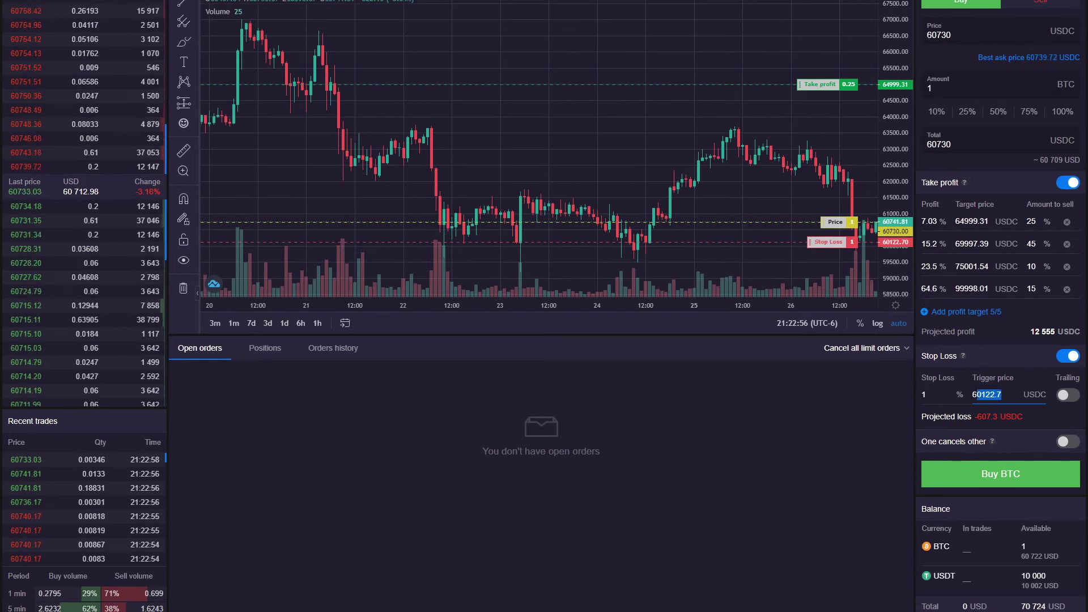
text(59873.7)
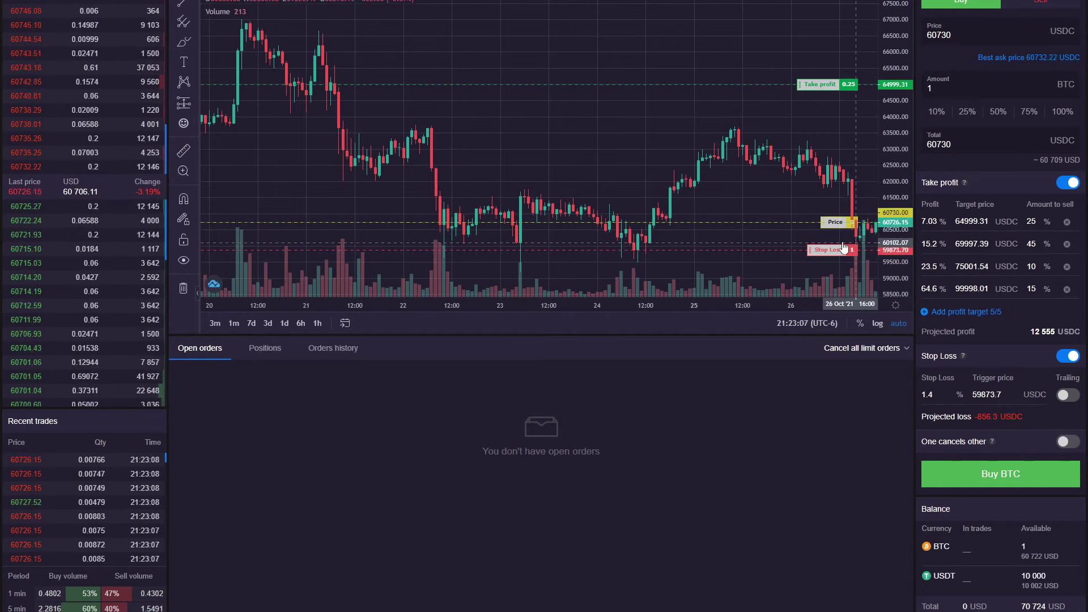
scroll(859, 250, up, 1)
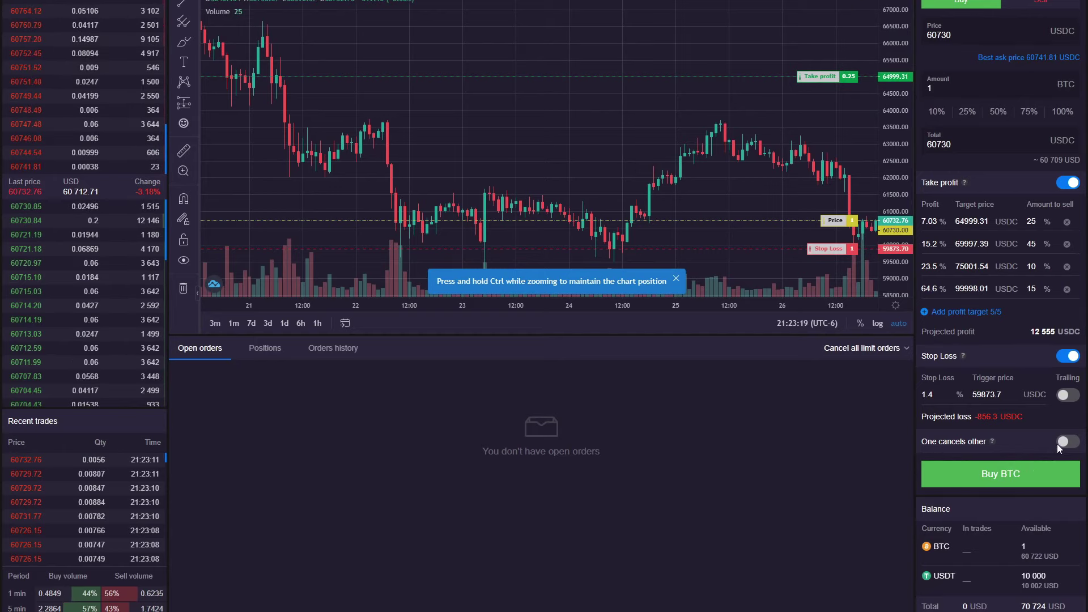
mouse_move(993, 441)
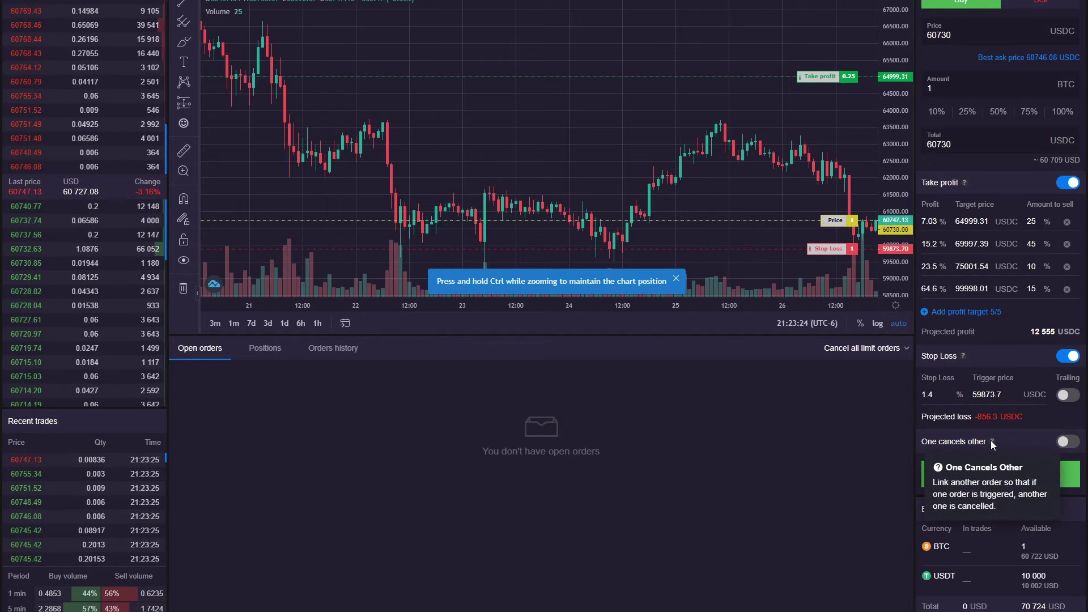
key(ctrl+shift+d)
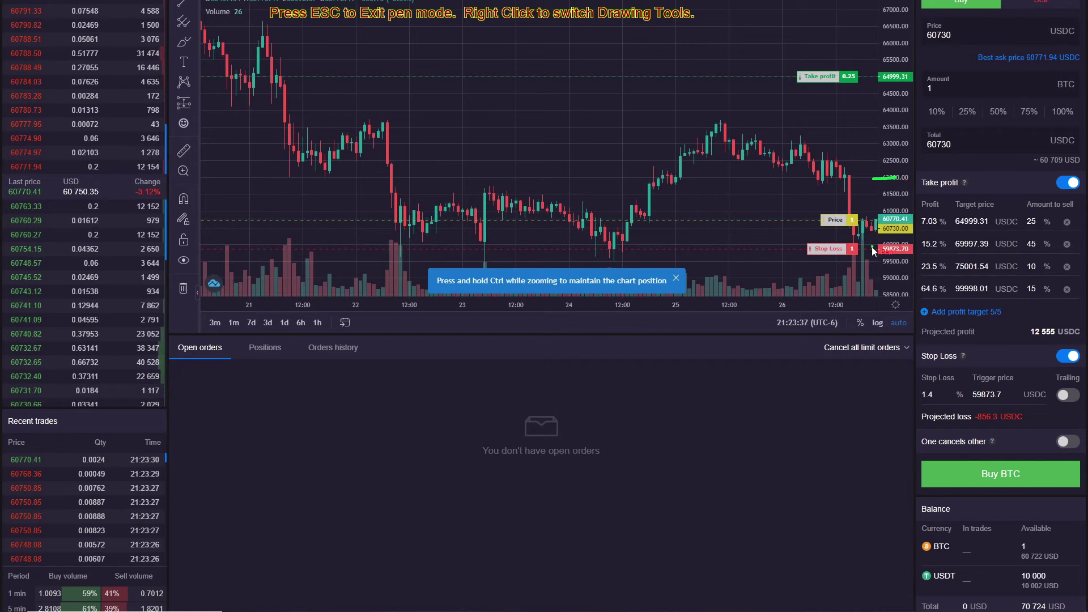
drag(871, 247, 901, 247)
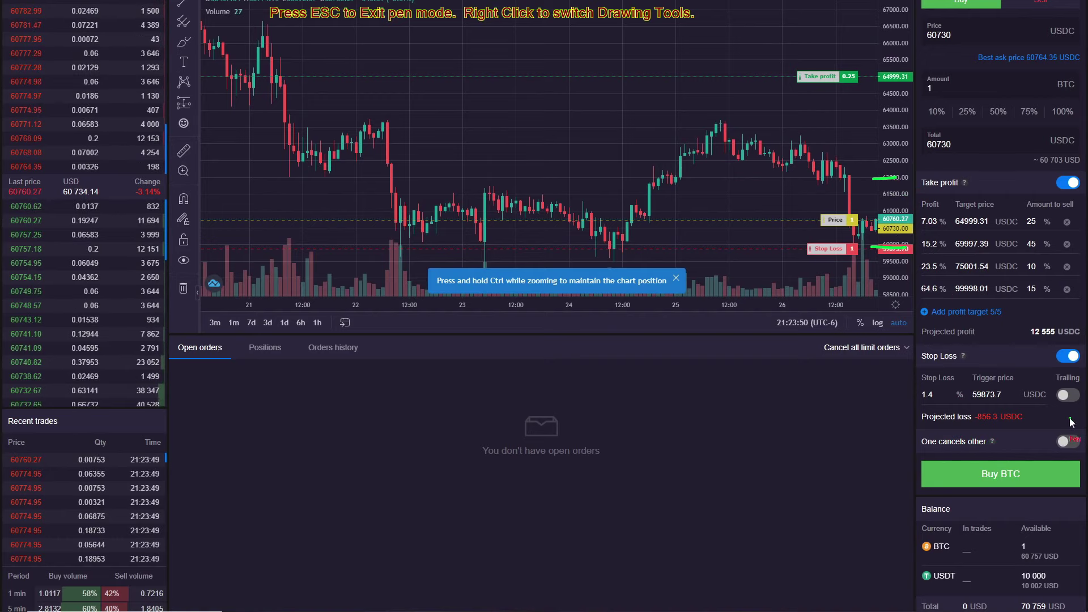
key(Escape)
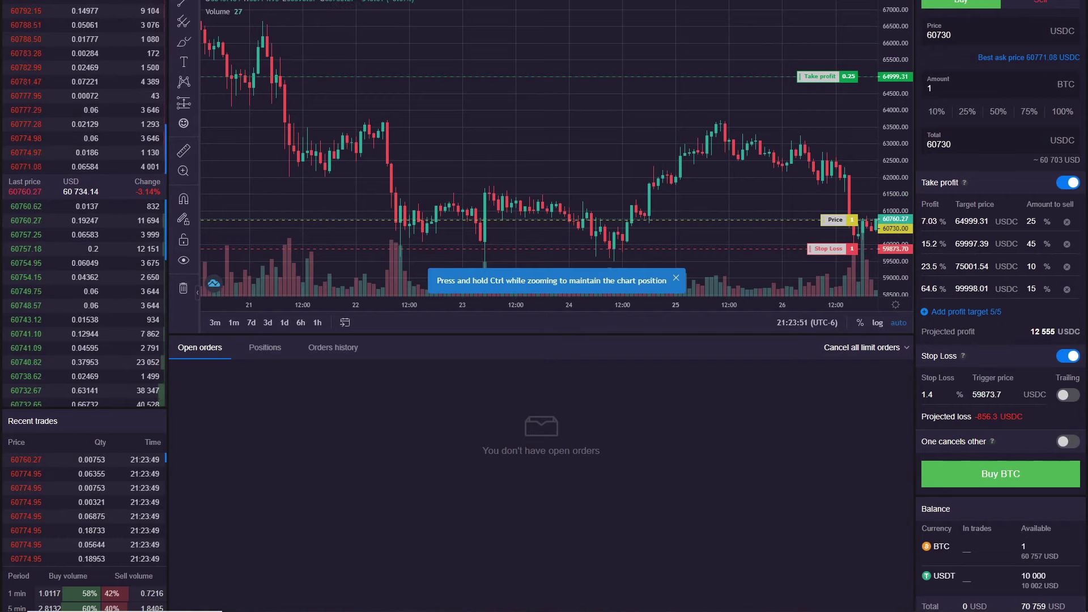
- Switch on One cancels other to link the take-profit targets and stop loss
click(1068, 441)
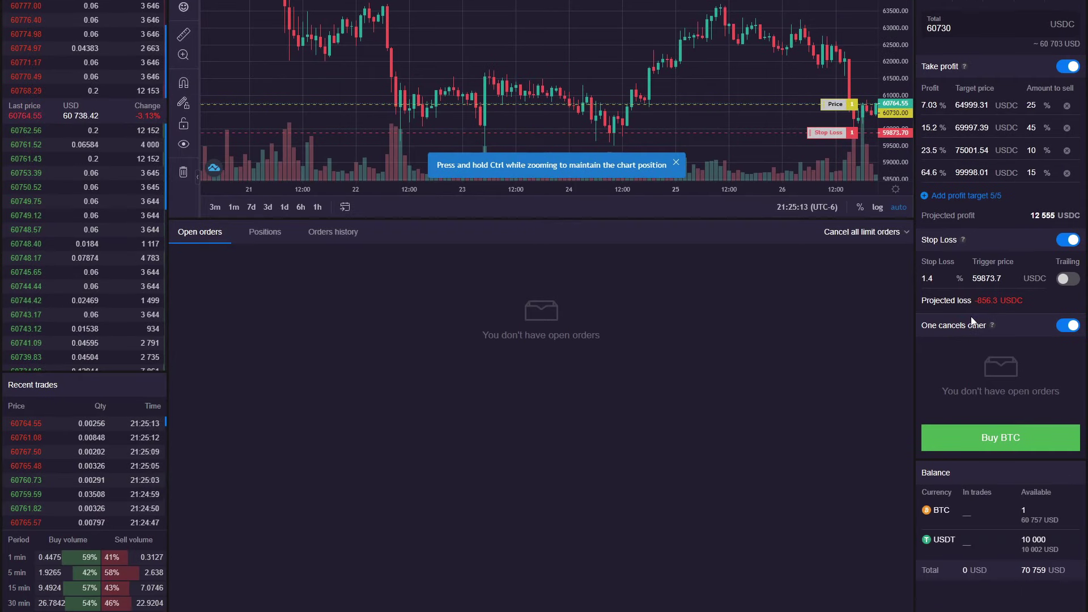
scroll(972, 316, up, 4)
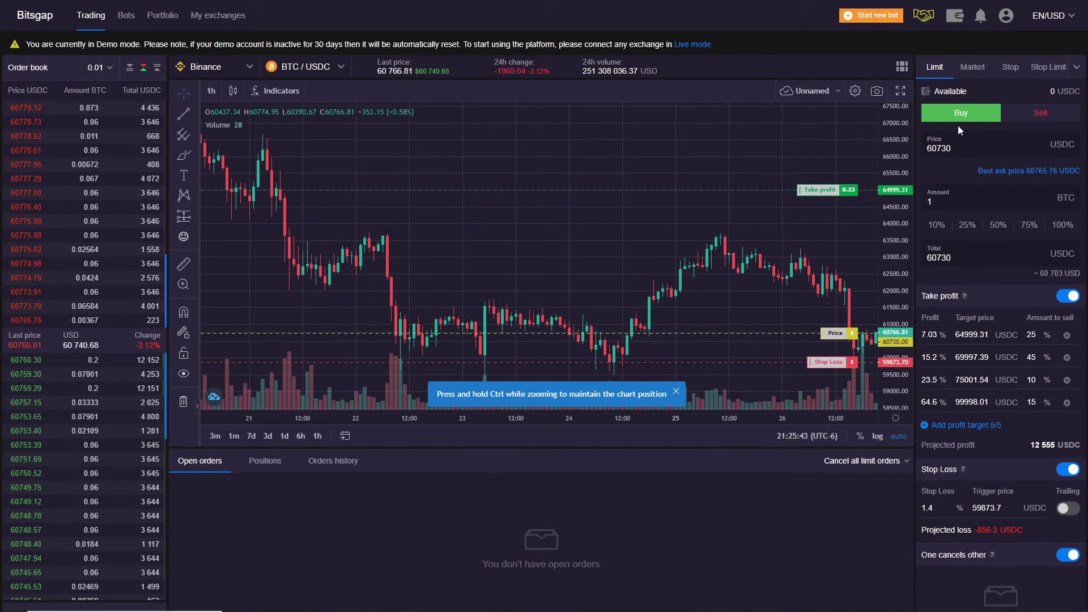
- Bring up the Start new bot dialog offering Sbot and Classic bot
click(872, 15)
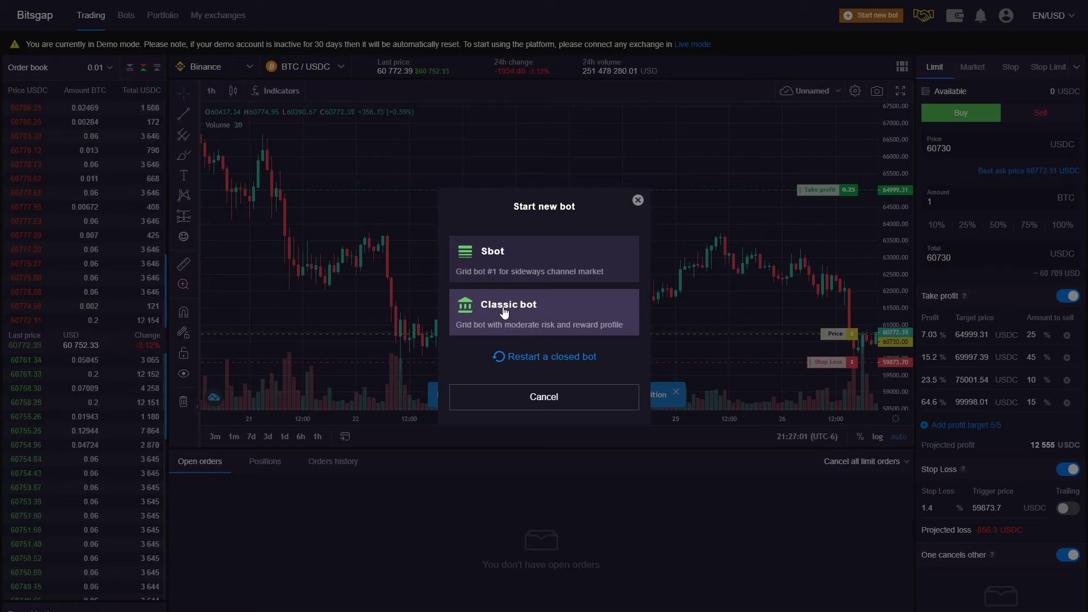
- Cancel the Start new bot dialog and scroll down the 1 BTC limit buy form
click(639, 201)
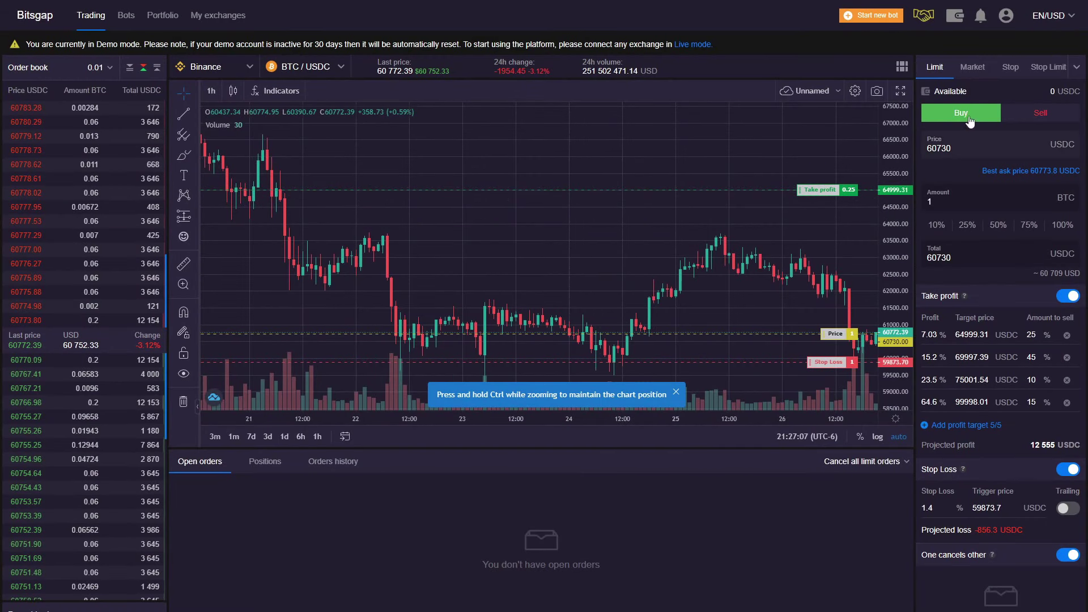
scroll(1015, 237, down, 1)
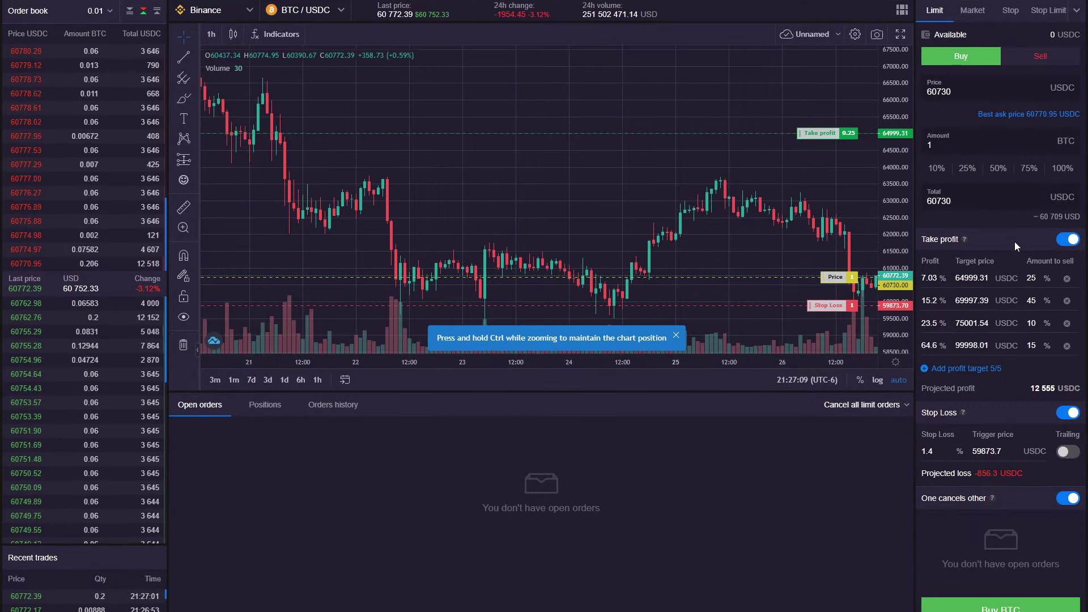
scroll(1015, 245, down, 1)
scroll(1012, 256, down, 1)
scroll(1015, 299, down, 1)
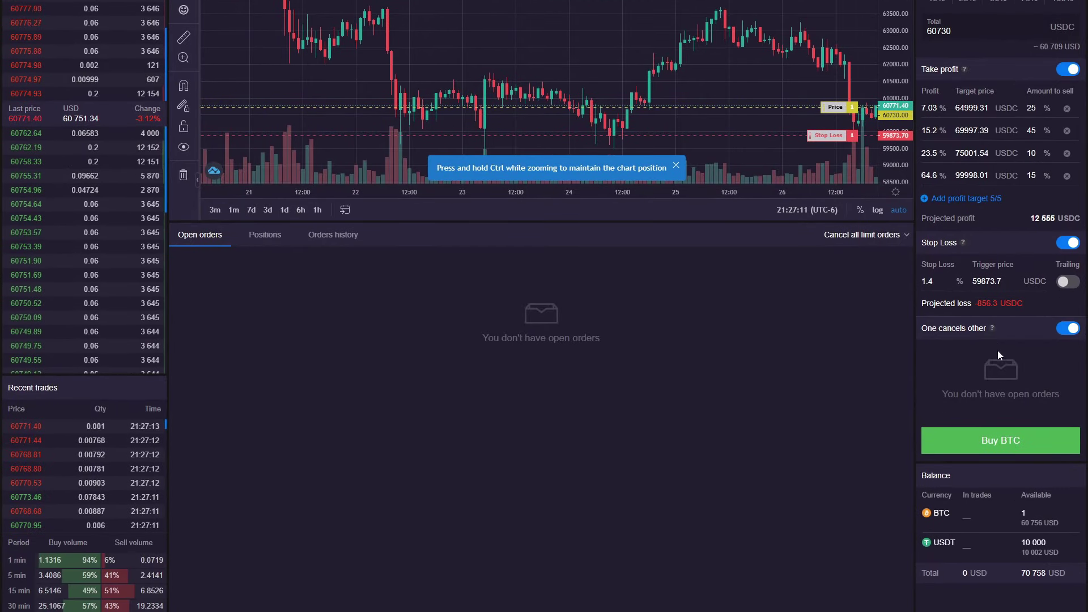